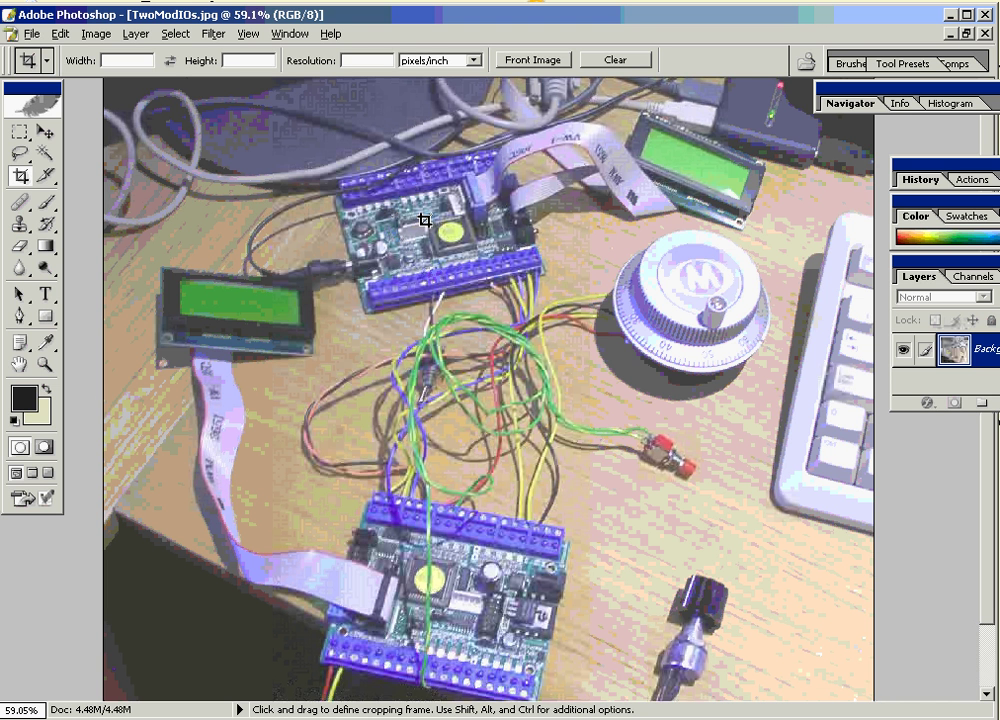
Switch Photoshop from the Crop tool to the Move tool
left_click(45, 131)
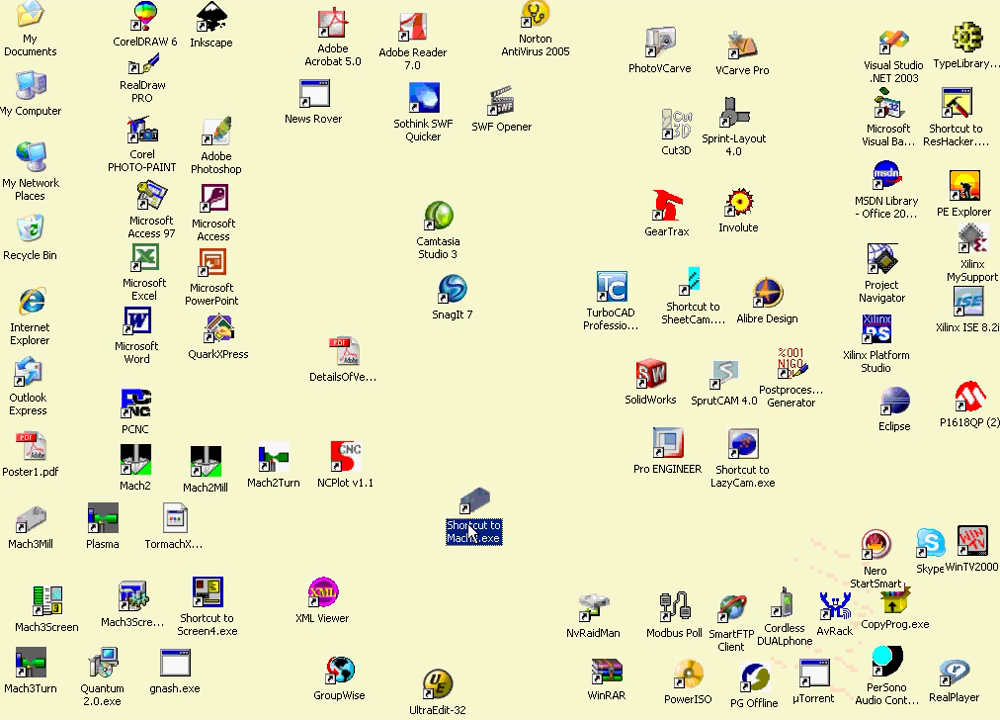
Launch Mach3, clone Mach3Mill into a new profile named ModIOVid, and start with it
double_click(471, 513)
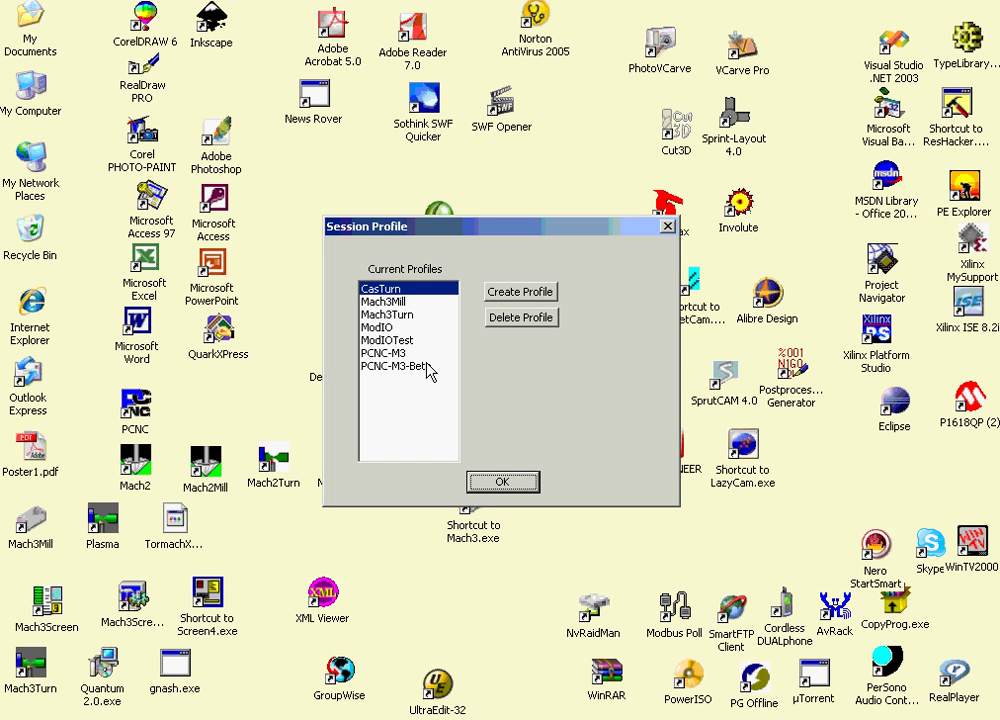
left_click(521, 300)
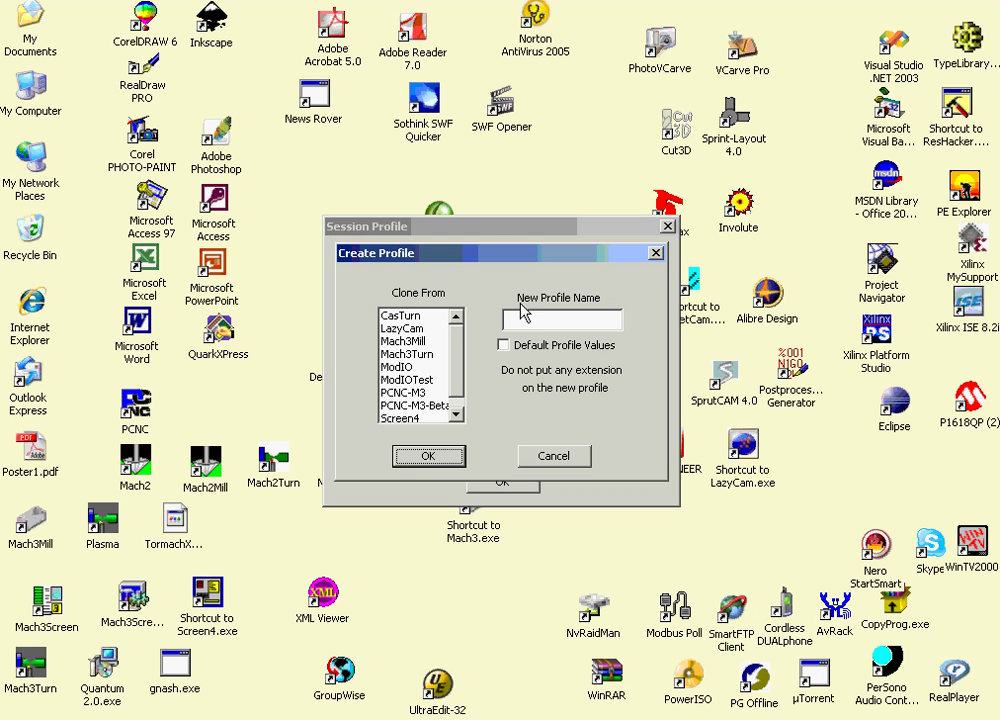
left_click(414, 342)
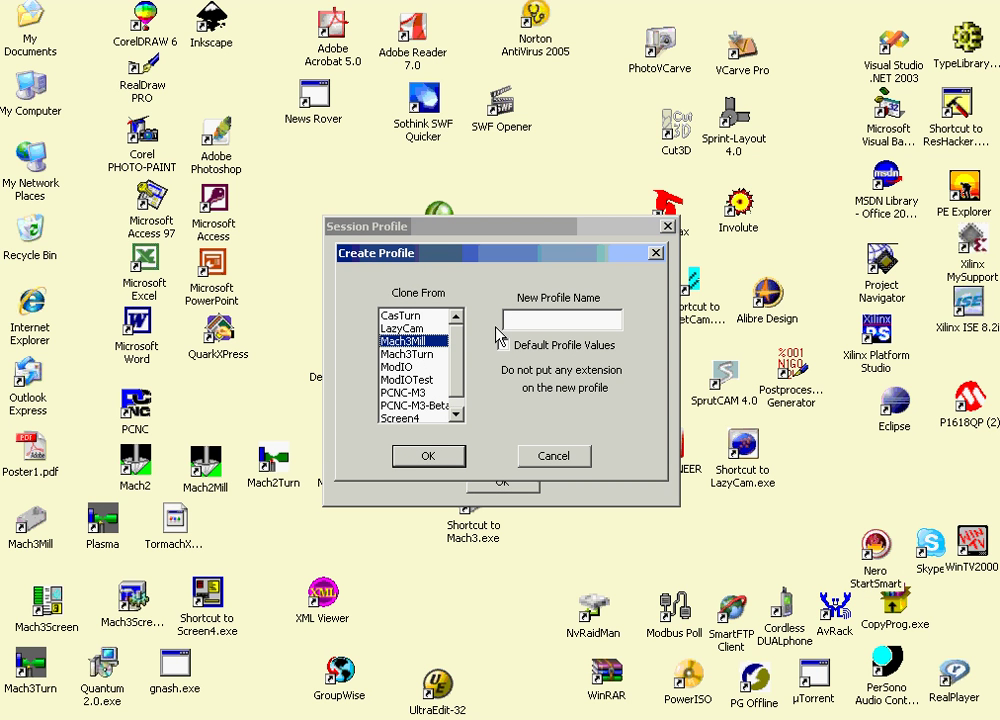
left_click(522, 319)
type("M")
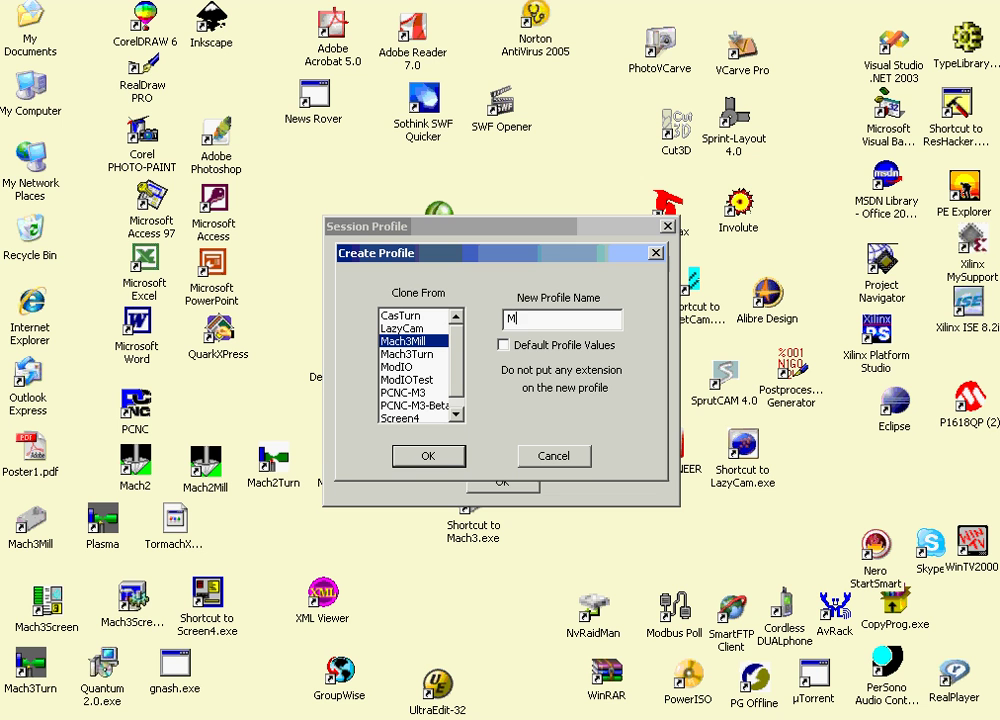
type("odIOVid")
left_click(427, 456)
left_click(384, 353)
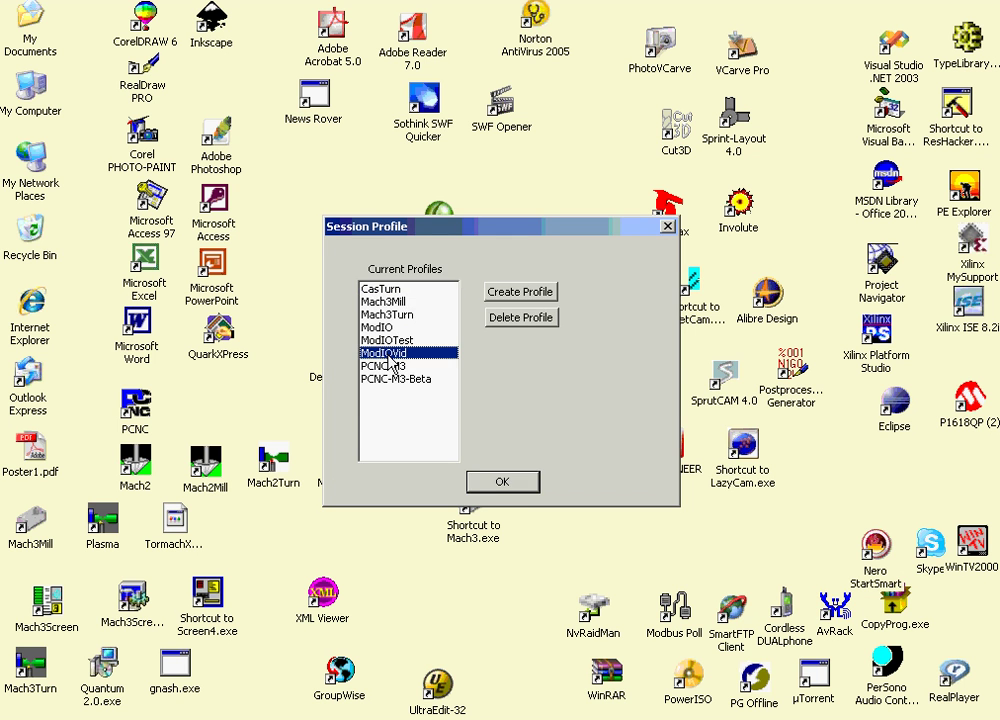
left_click(500, 481)
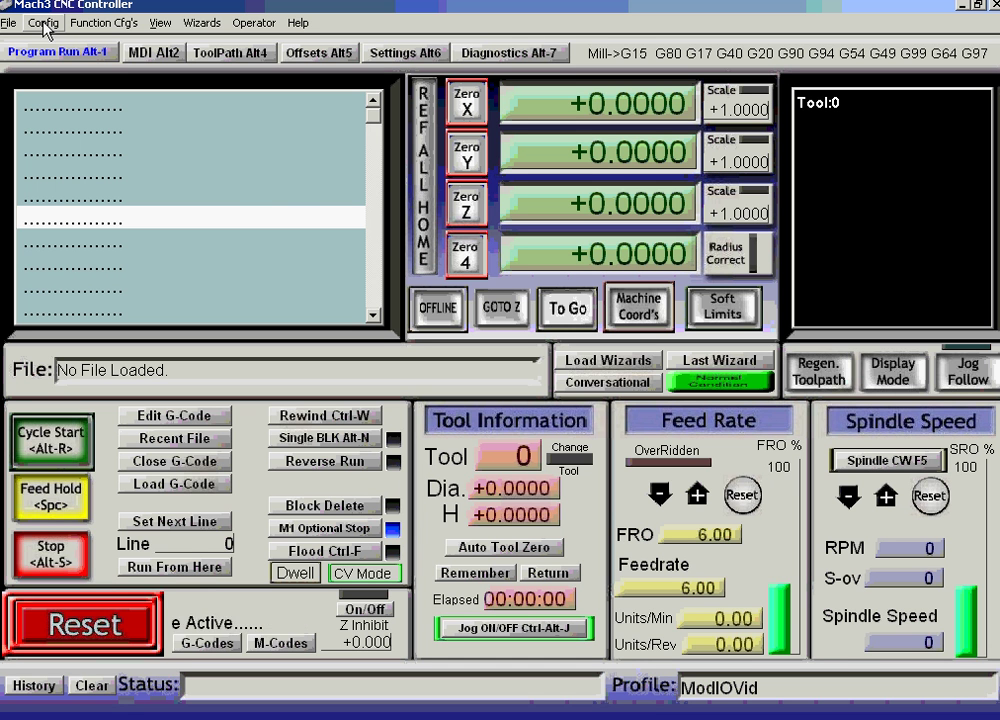
Enable ModBus InputOutput Support and ModBus PlugIn Supported in Ports and Pins, and apply
left_click(44, 24)
left_click(70, 61)
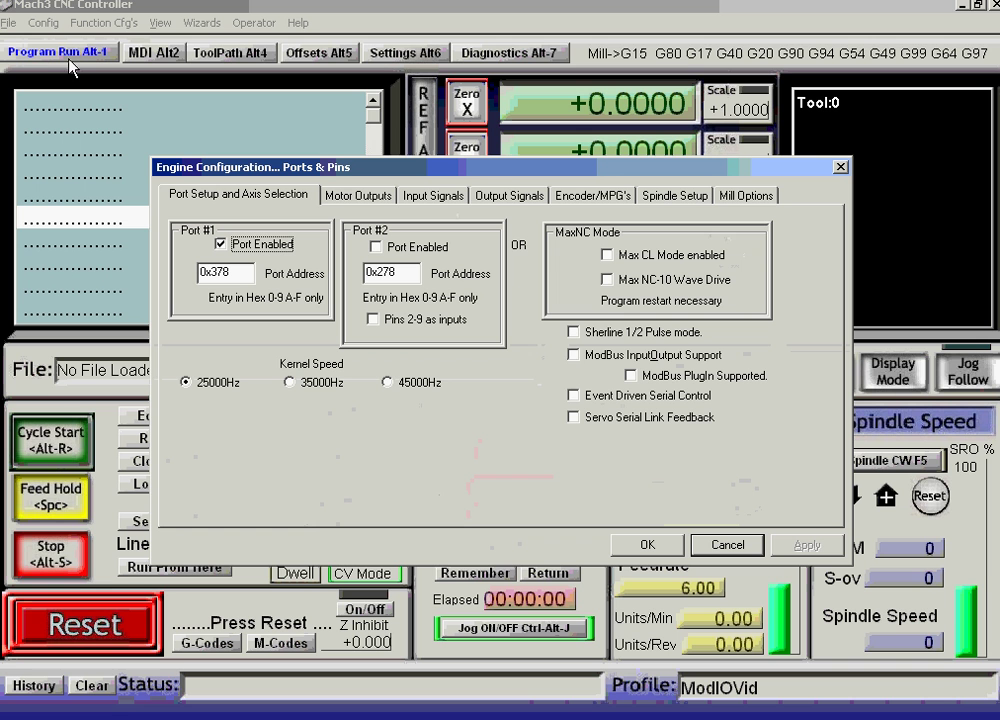
left_click(573, 354)
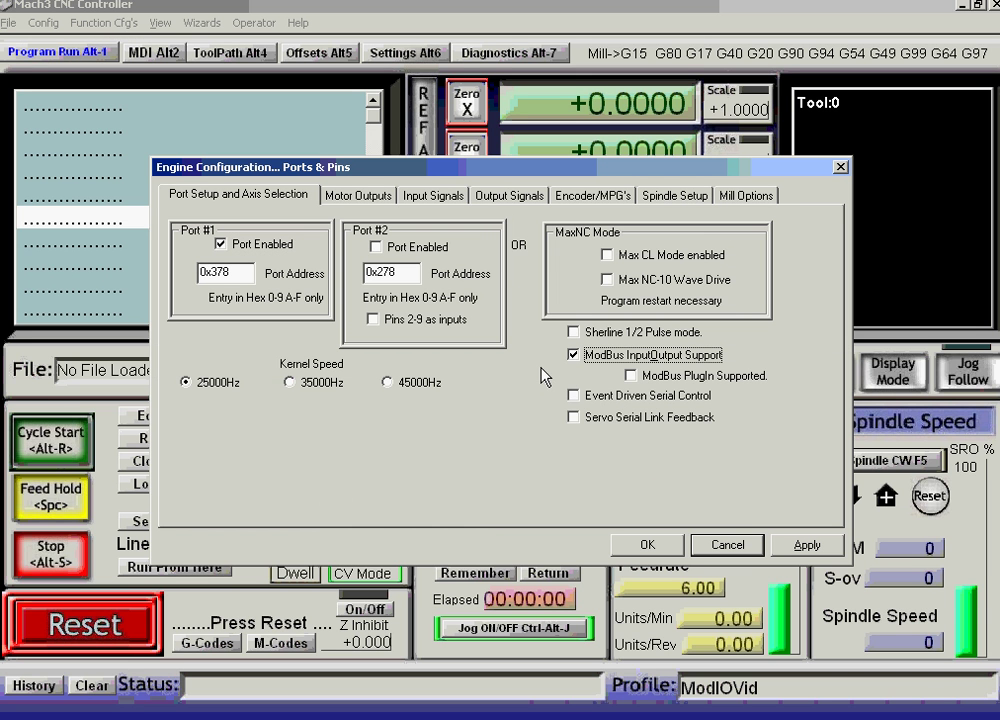
left_click(631, 377)
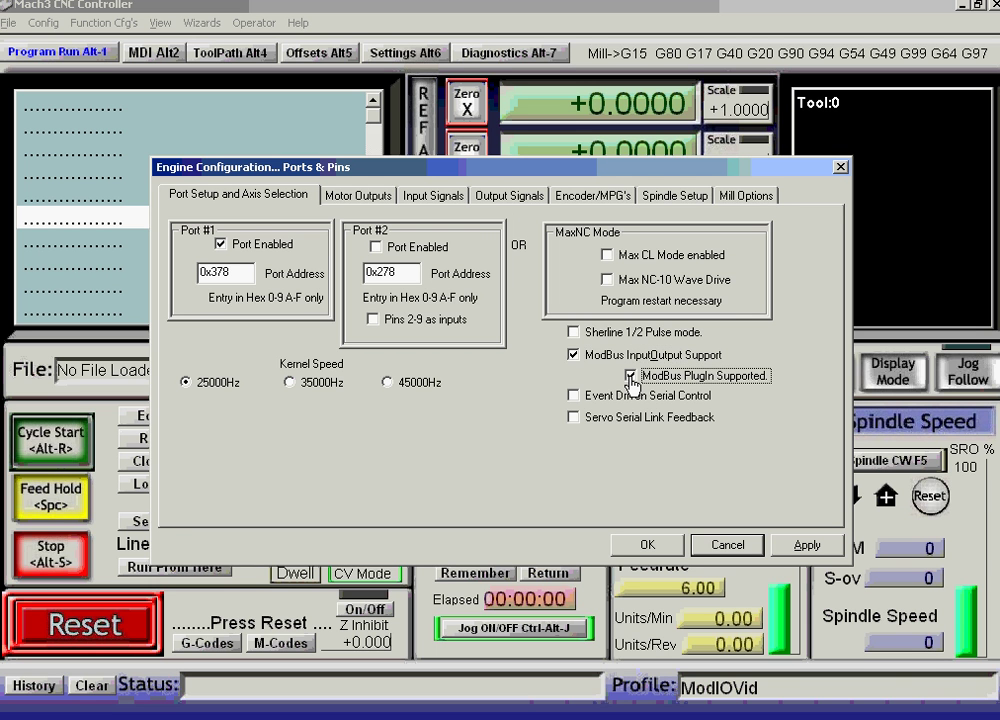
left_click(807, 545)
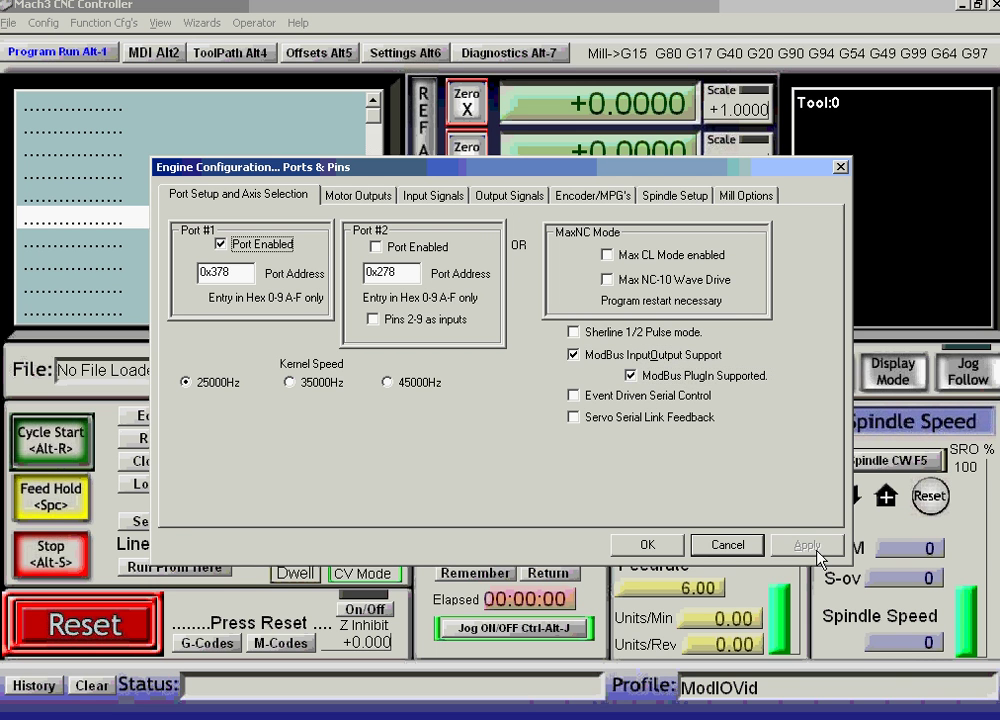
left_click(648, 546)
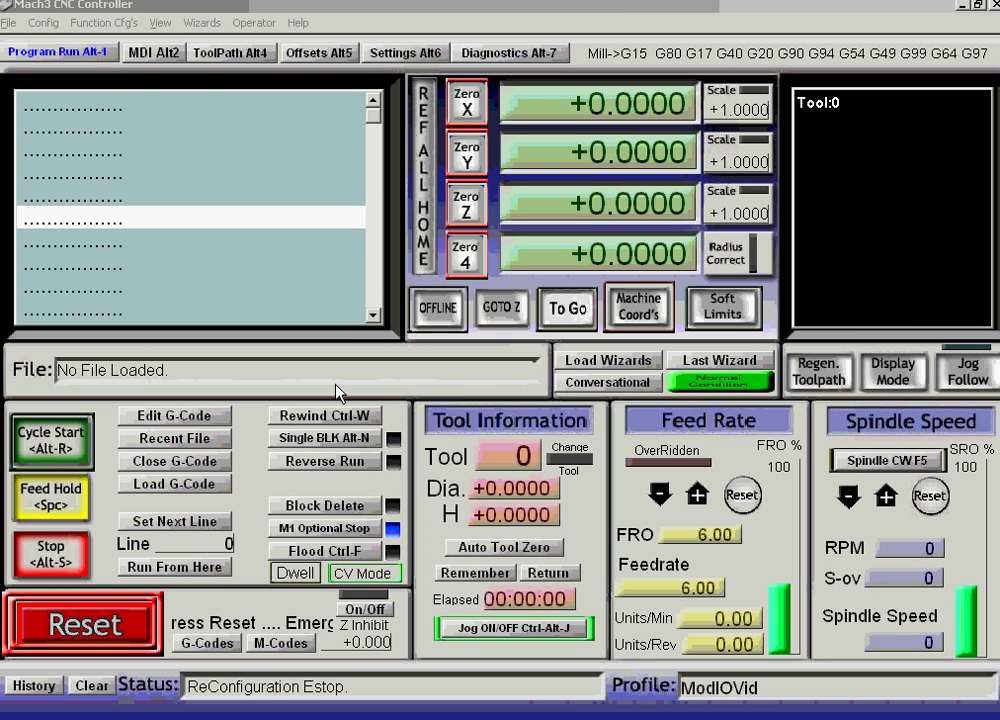
Check the Setup ModBus Control dialog and close it unchanged
left_click(107, 25)
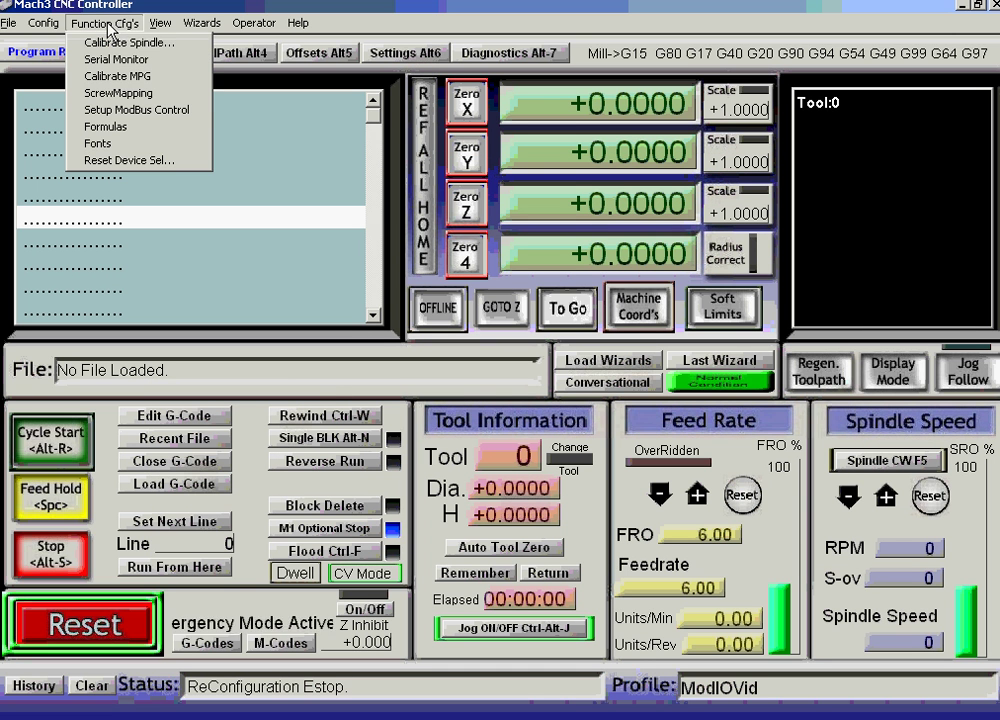
left_click(137, 109)
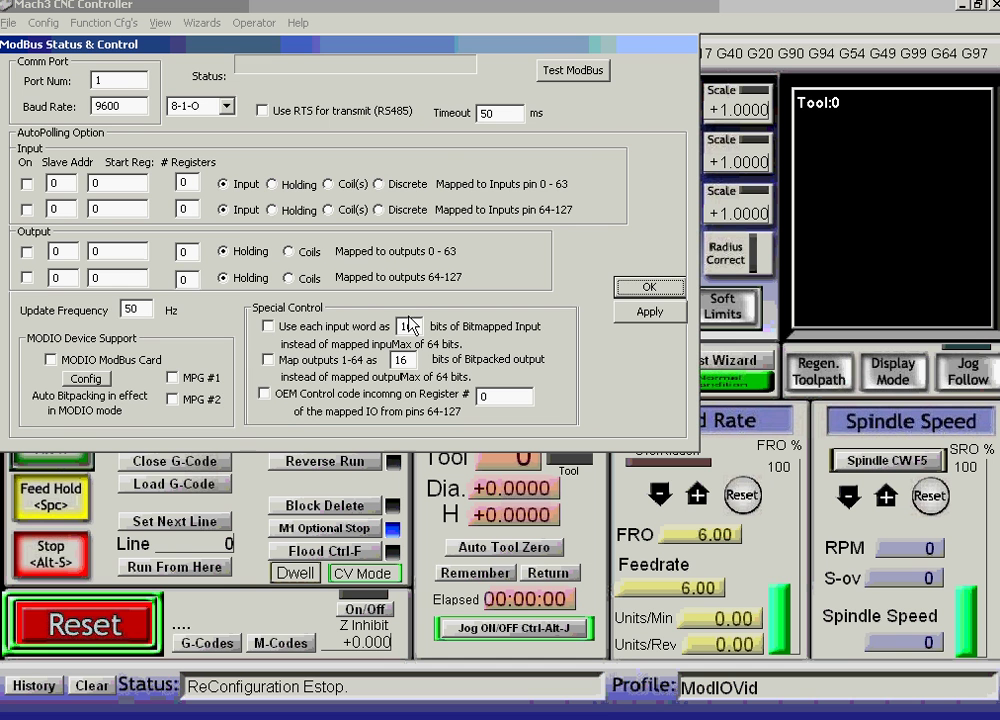
left_click(650, 288)
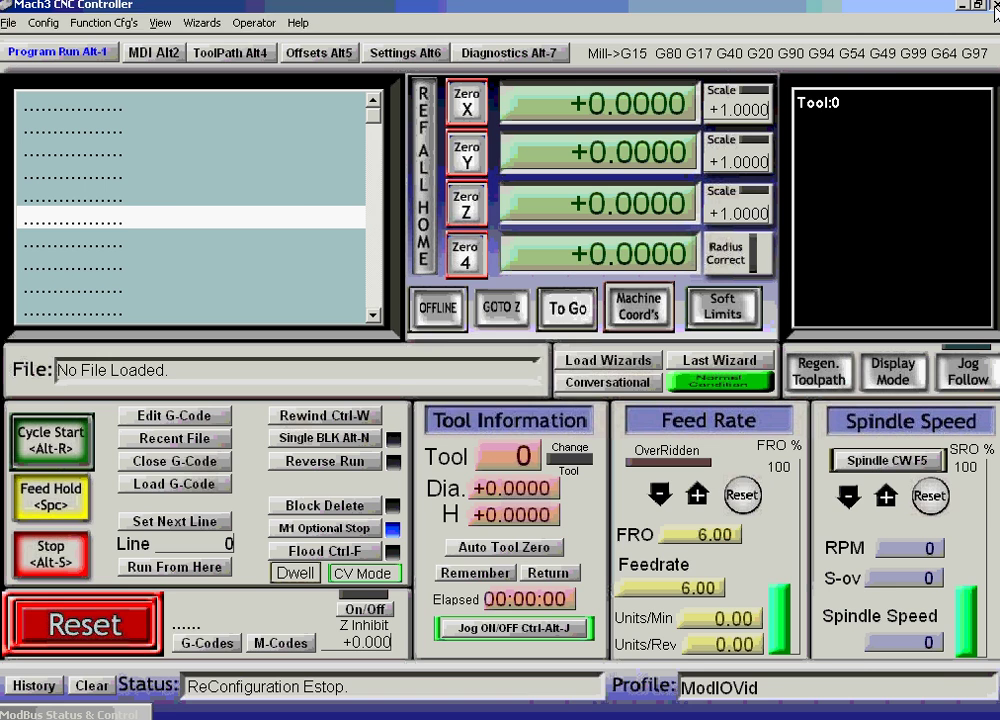
Exit Mach3 and relaunch it with the ModIOVid profile
key("alt+F4")
left_click(455, 384)
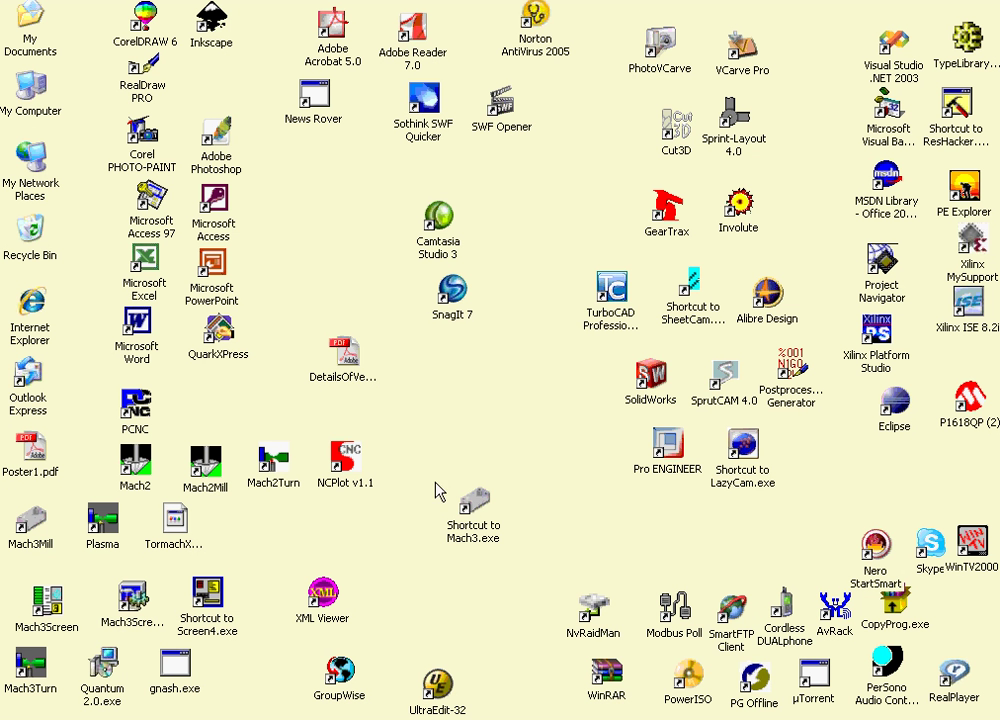
left_click(473, 506)
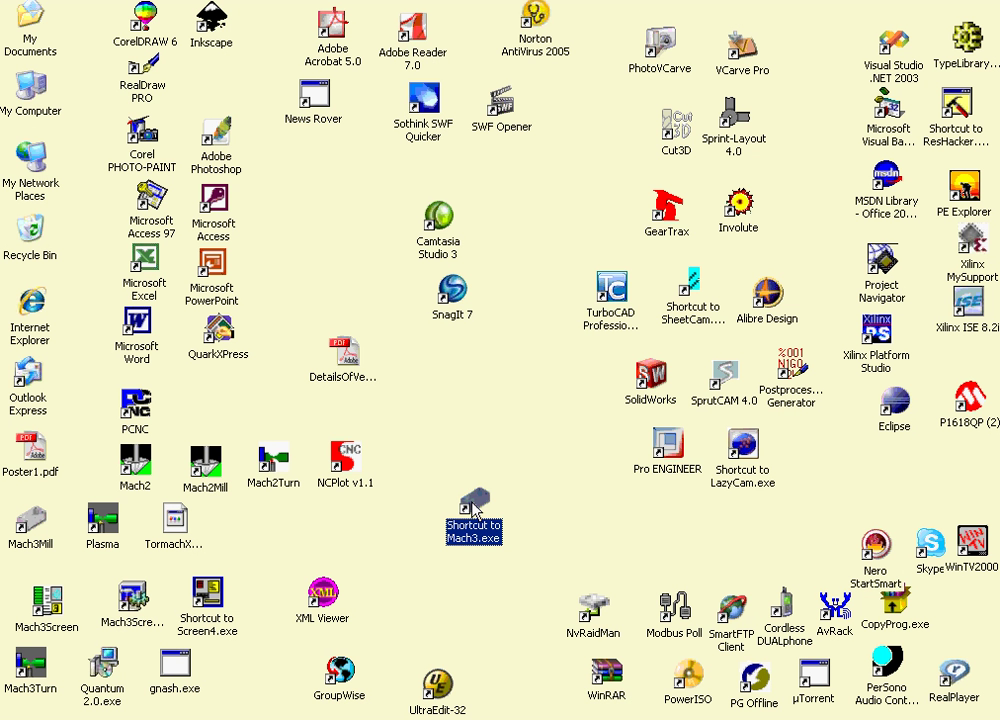
left_click(395, 352)
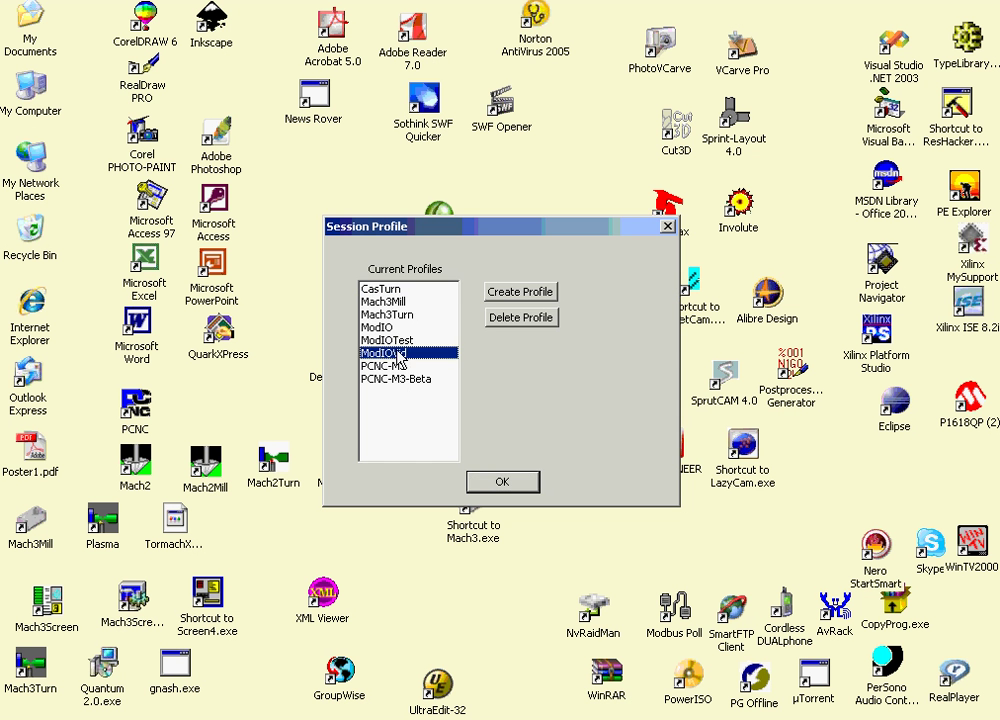
left_click(494, 484)
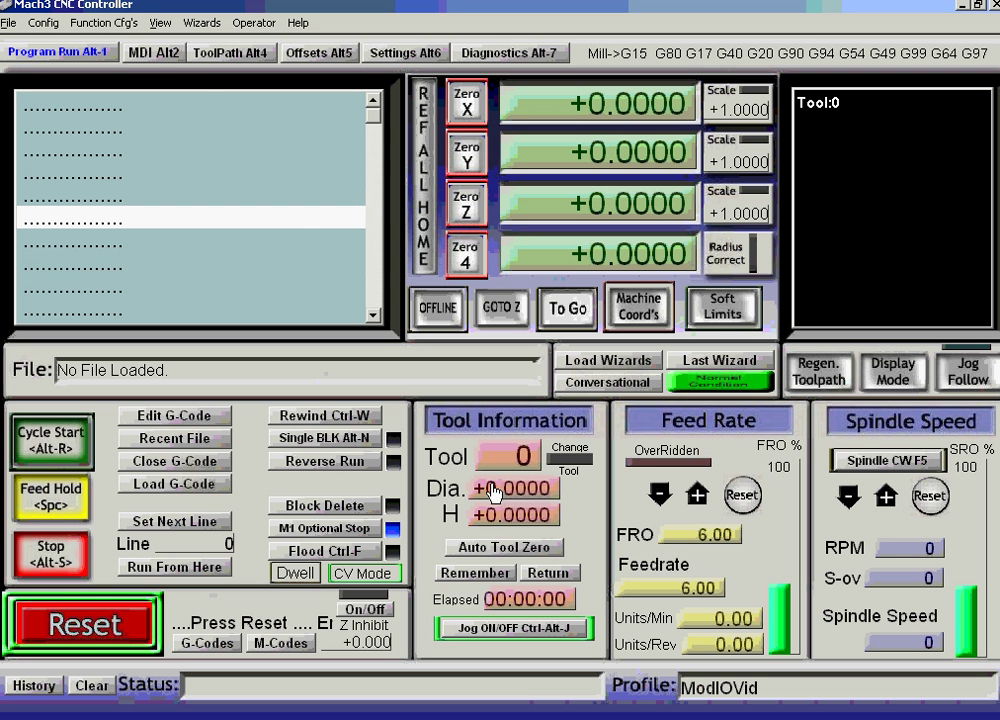
In ModBus Configuration, set port 1, 57600 baud and 8-1-N serial format
left_click(102, 24)
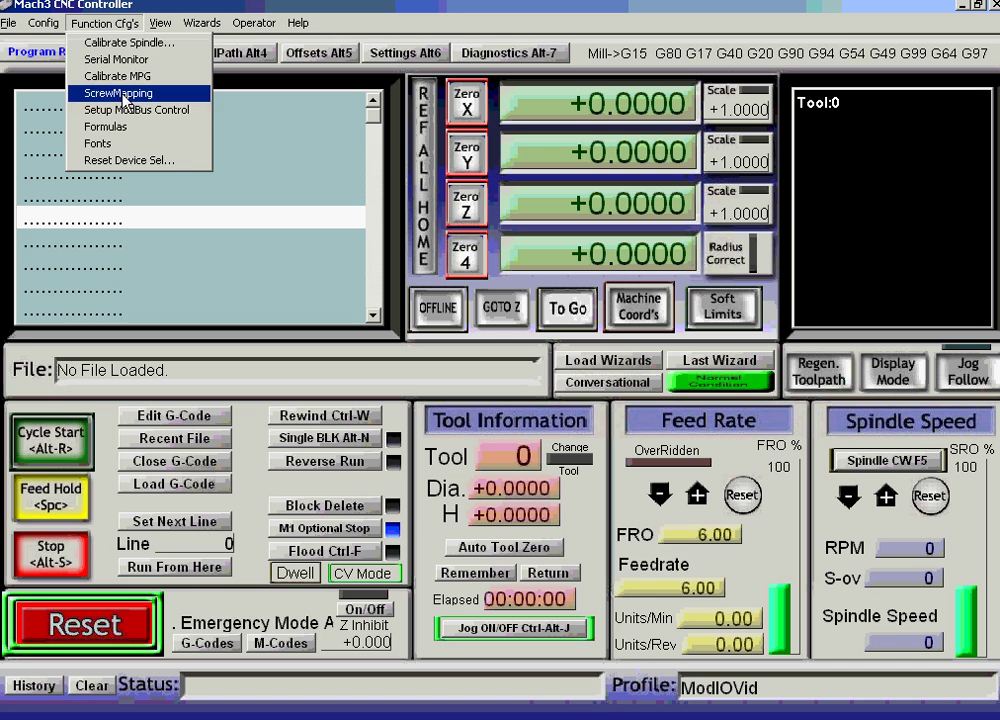
left_click(112, 100)
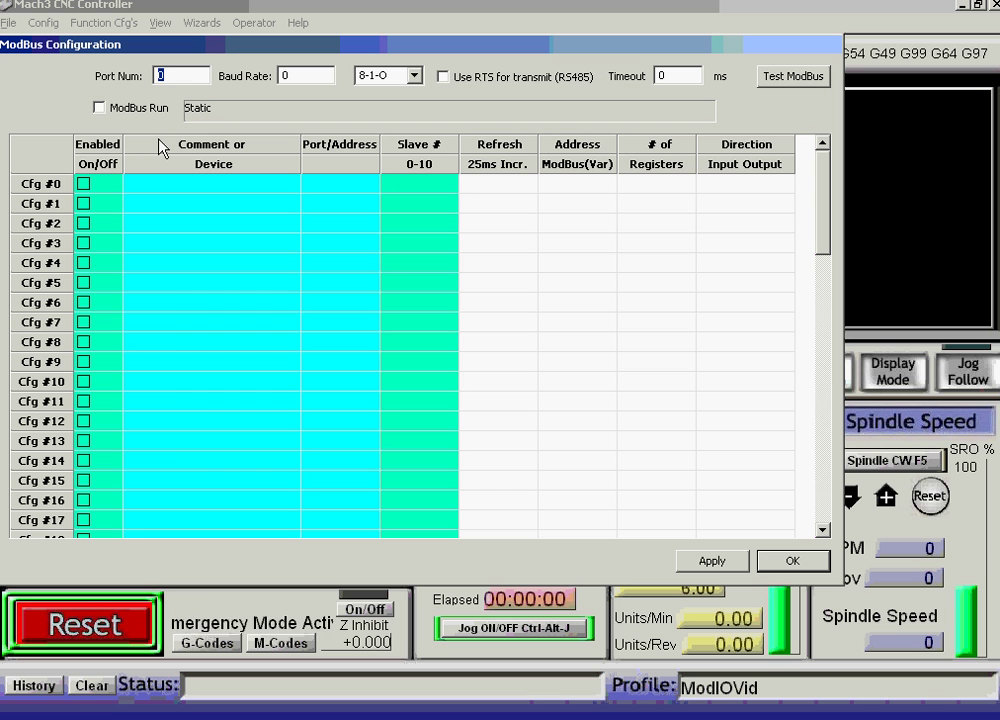
type("1")
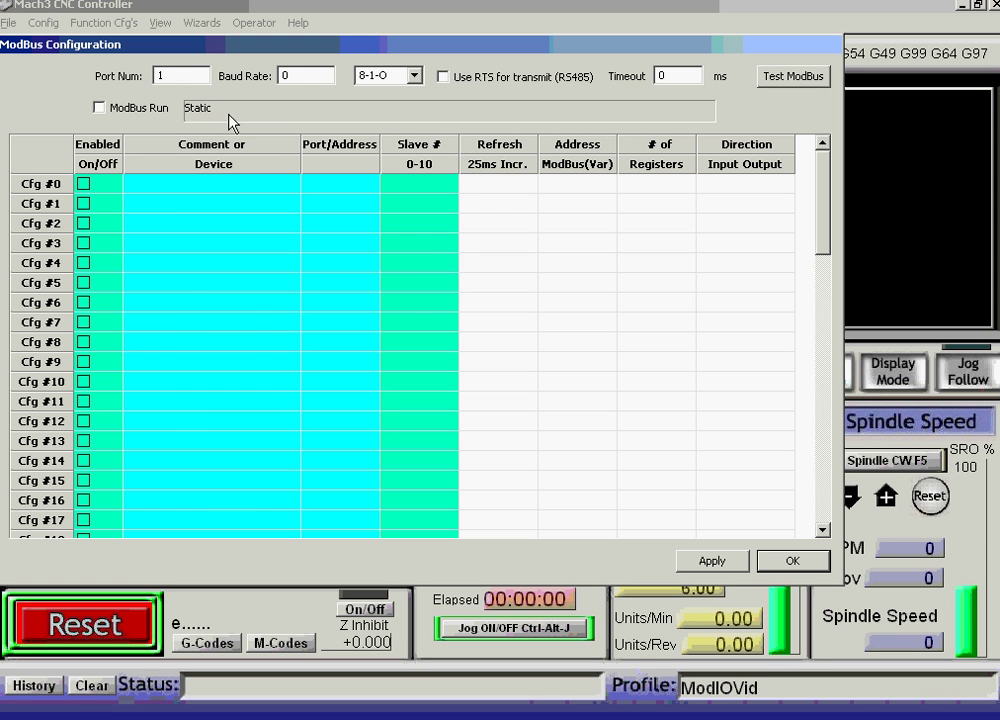
key("Tab")
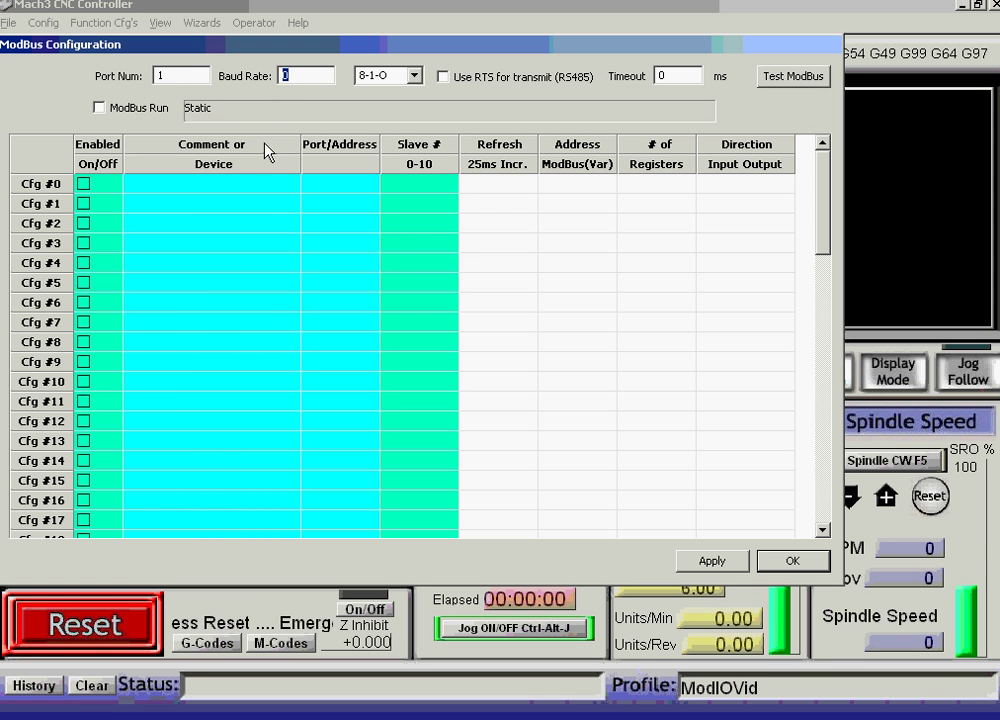
type("57600")
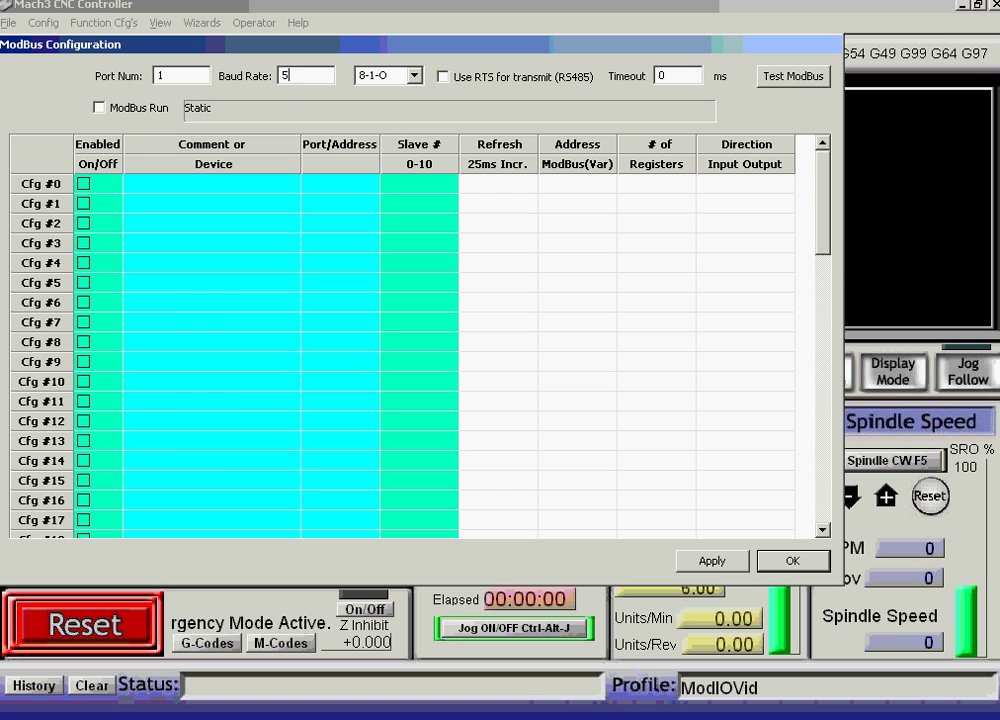
left_click(416, 75)
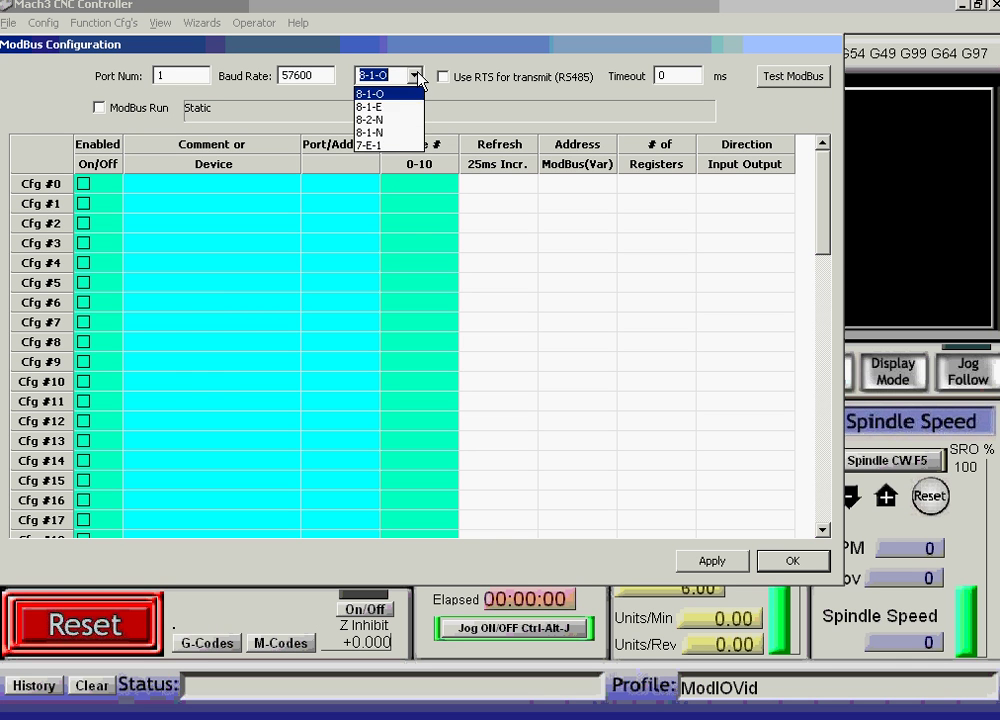
left_click(372, 134)
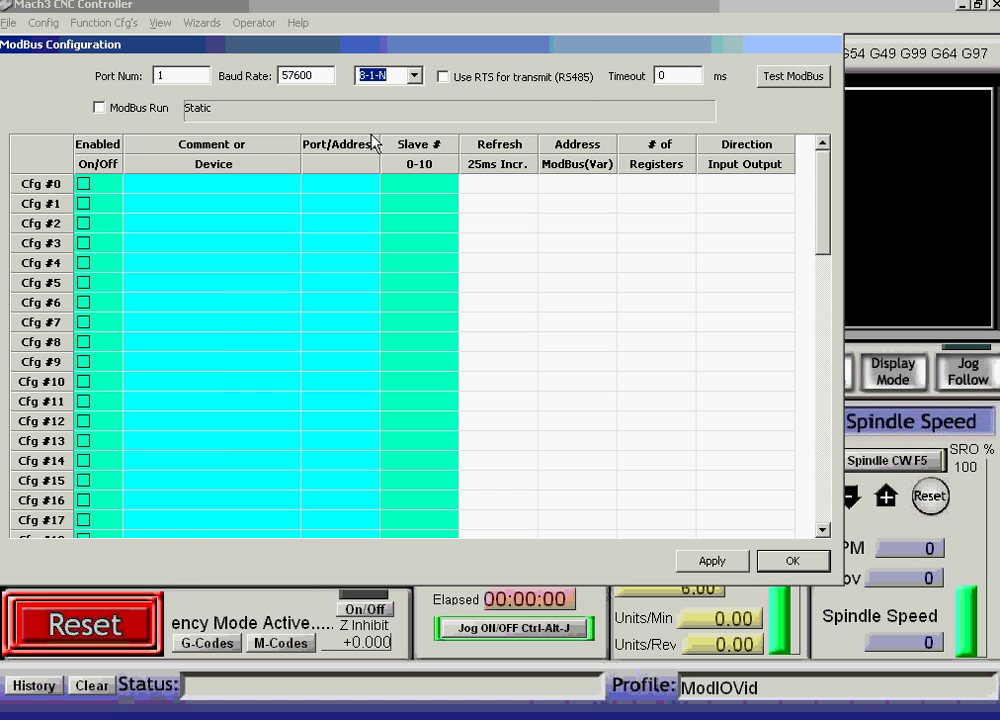
Set the ModBus timeout to 100mS, turn ModBus Run on, and apply
left_click_drag(677, 75, 655, 75)
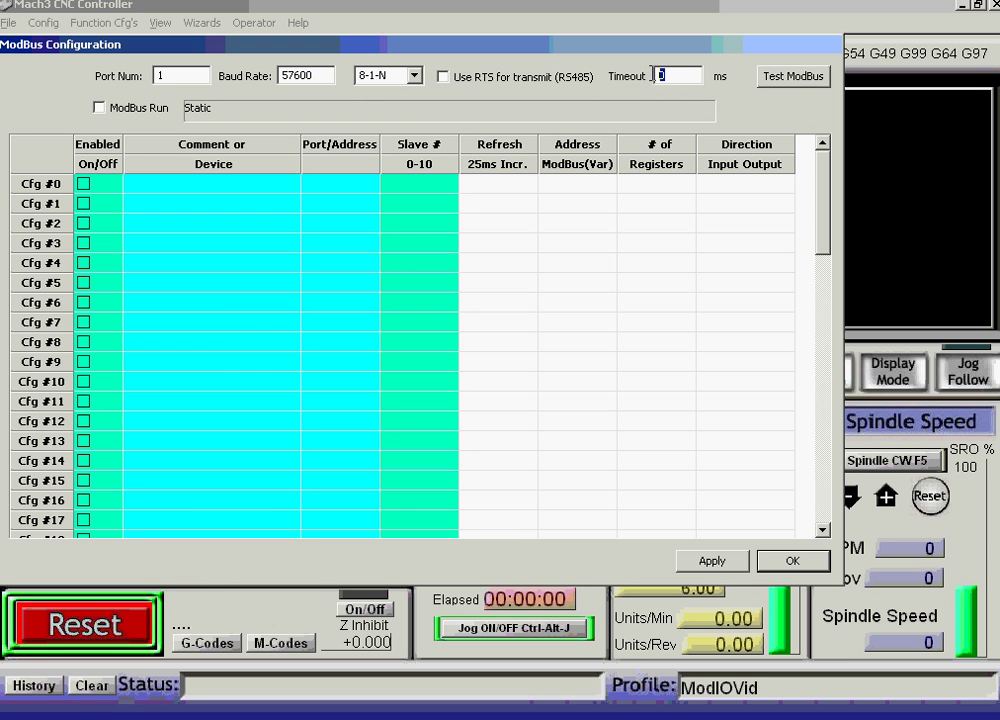
type("100")
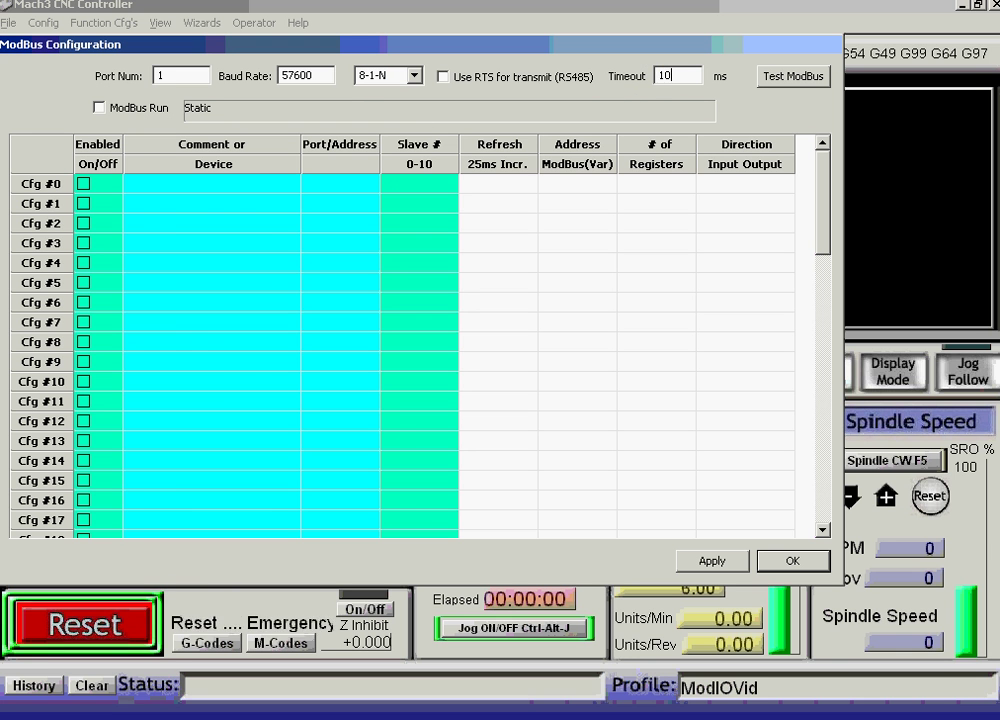
type("m")
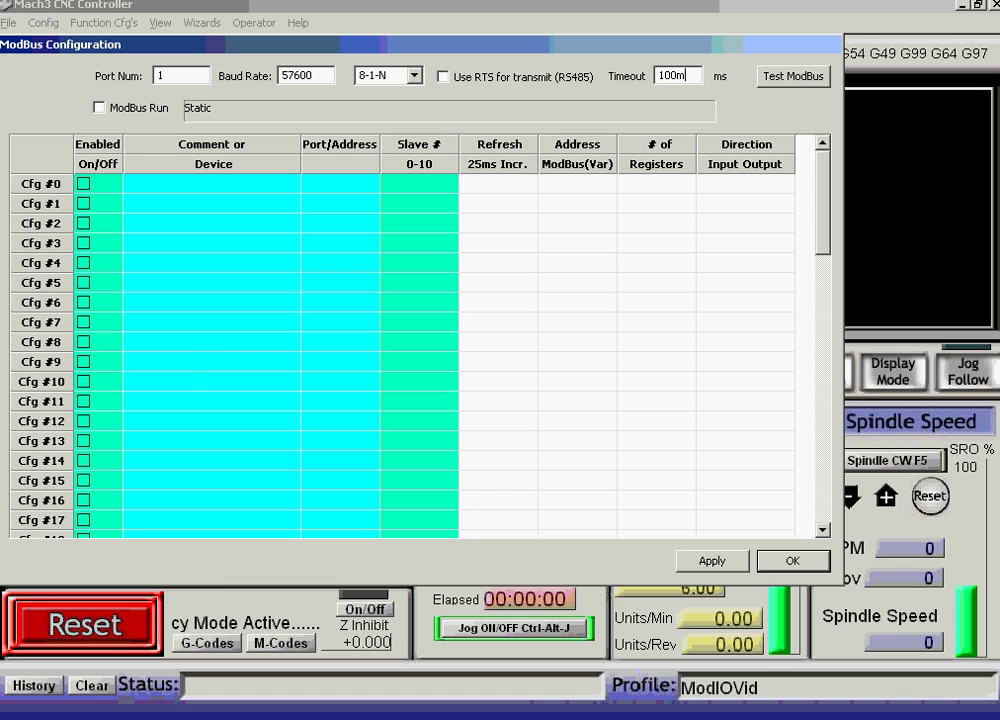
type("S")
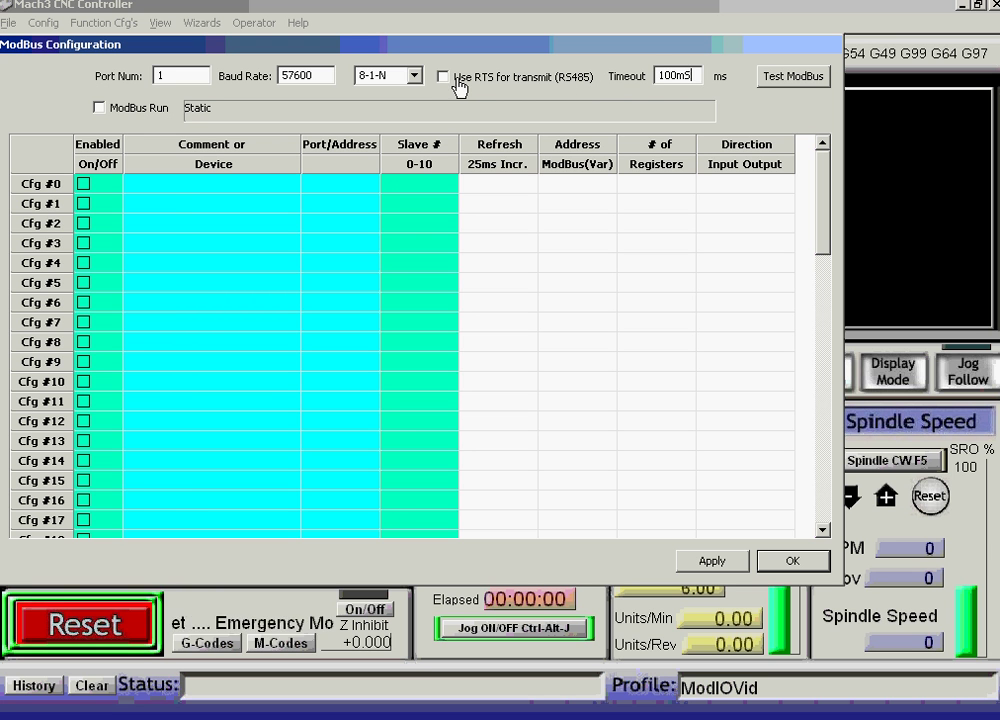
left_click(99, 108)
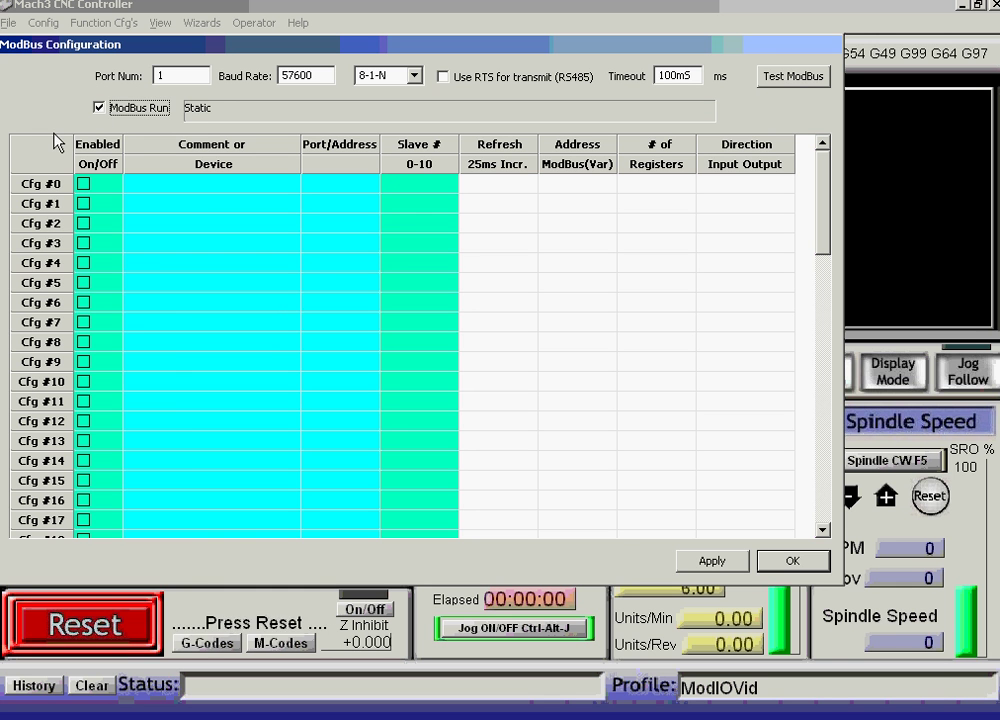
left_click(708, 564)
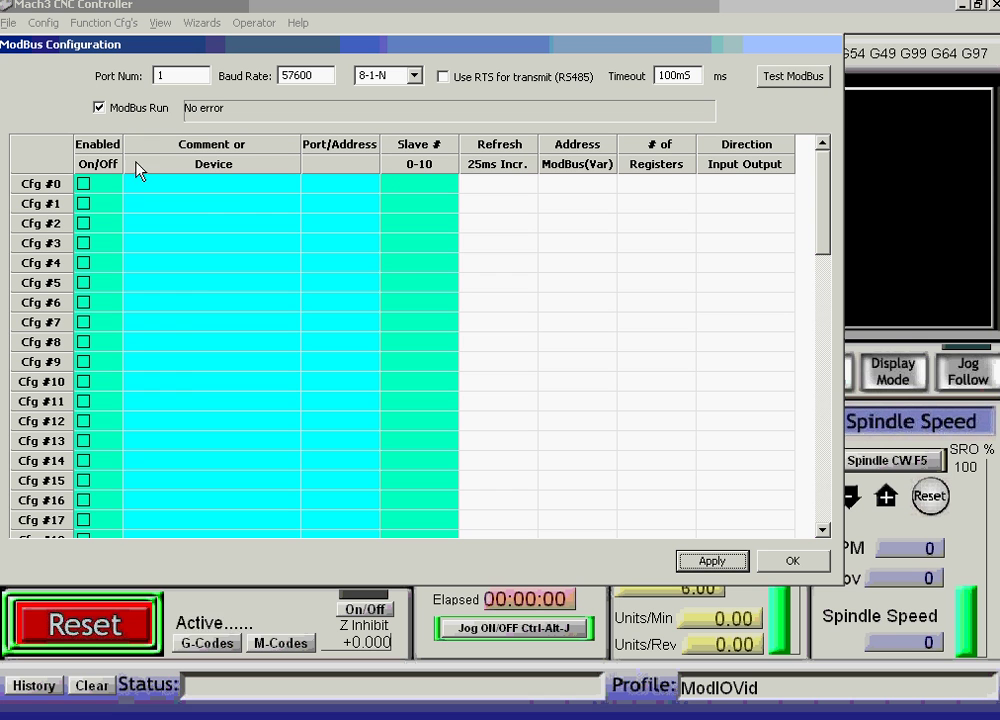
In the ModBus test monitor, open the port and read holding register 1157 from slave 2
left_click(792, 78)
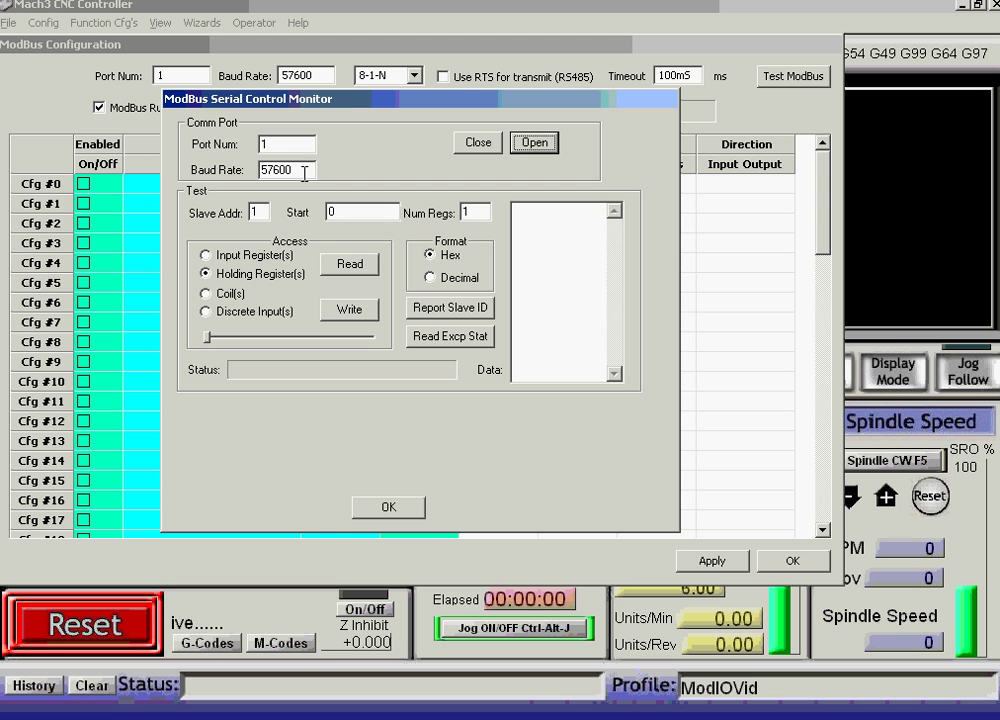
key("Tab")
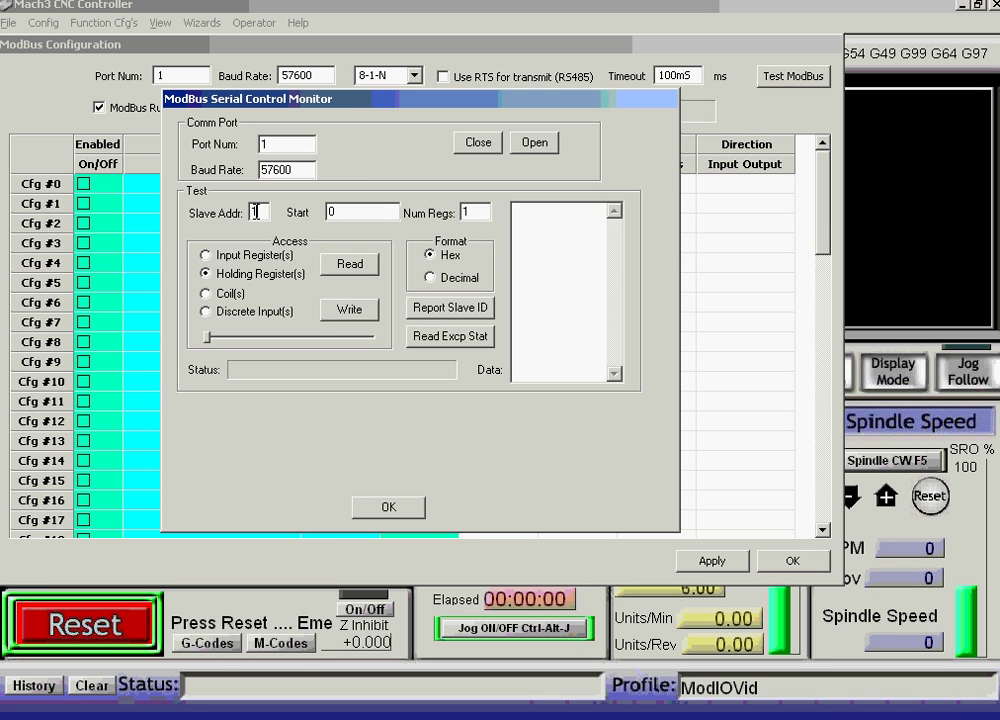
type("2")
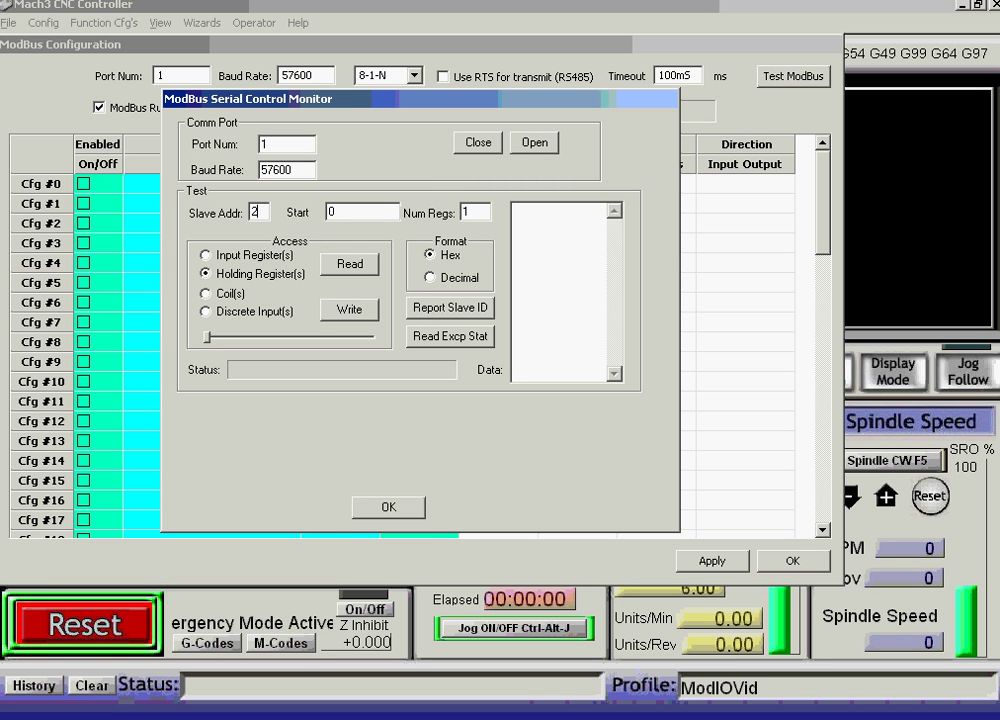
left_click(347, 212)
double_click(347, 212)
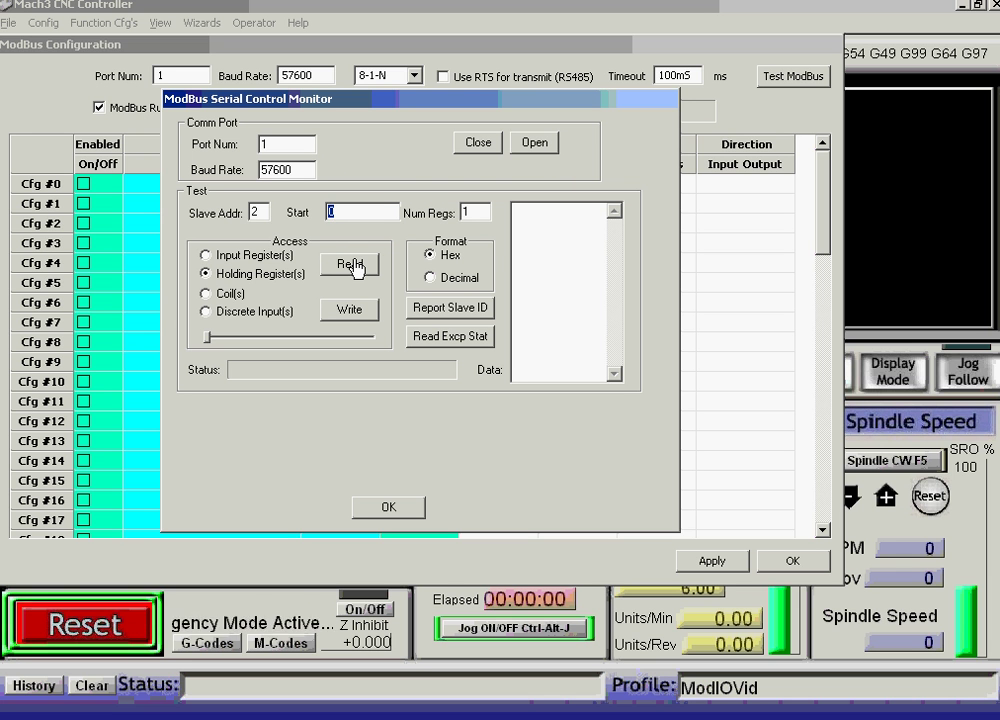
type("1157")
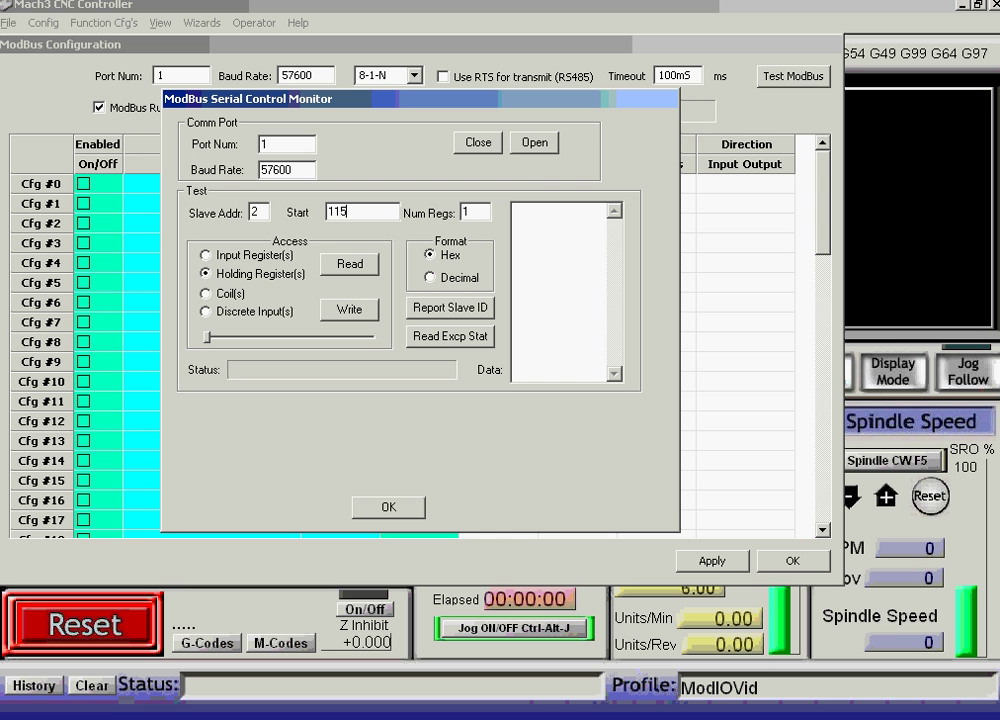
left_click(535, 143)
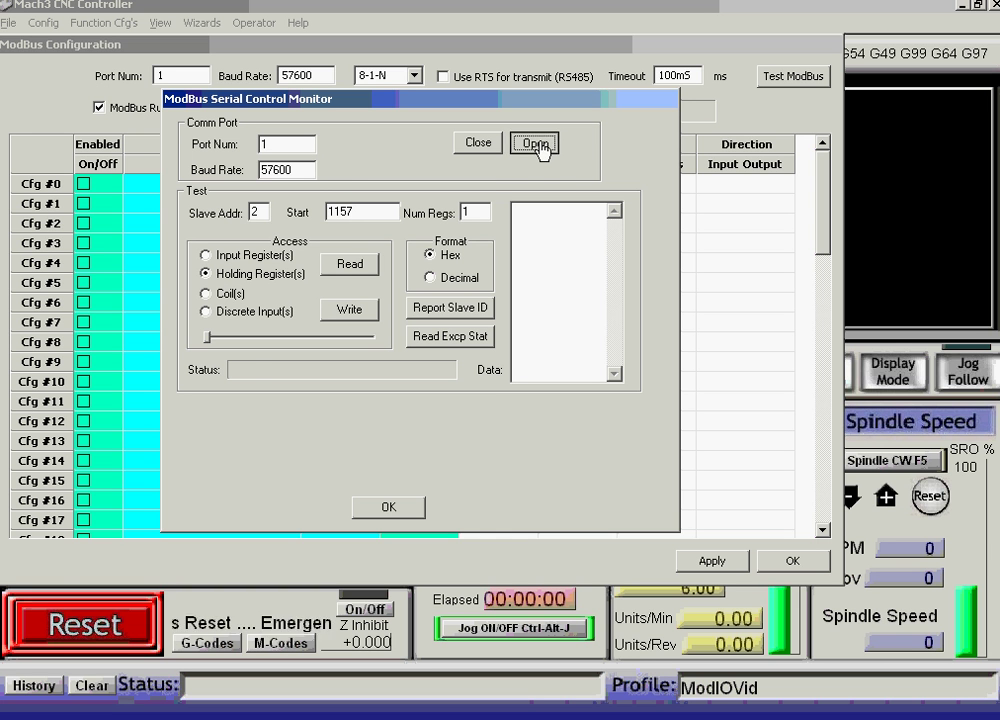
left_click(350, 265)
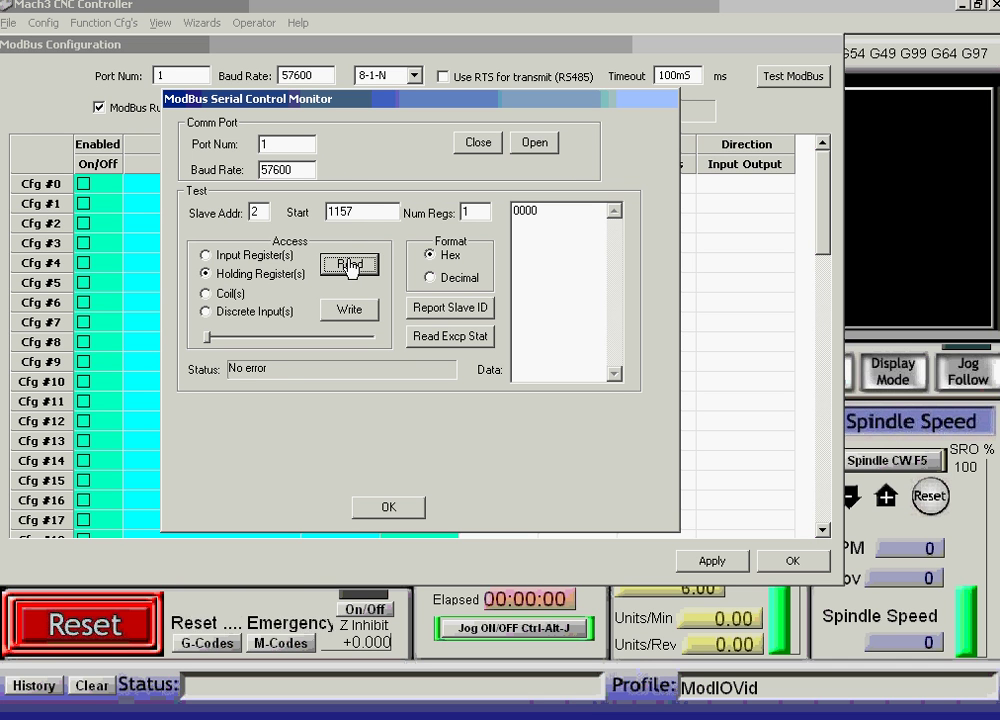
Switch to input registers and read input register 1150 from slave 2
left_click(205, 256)
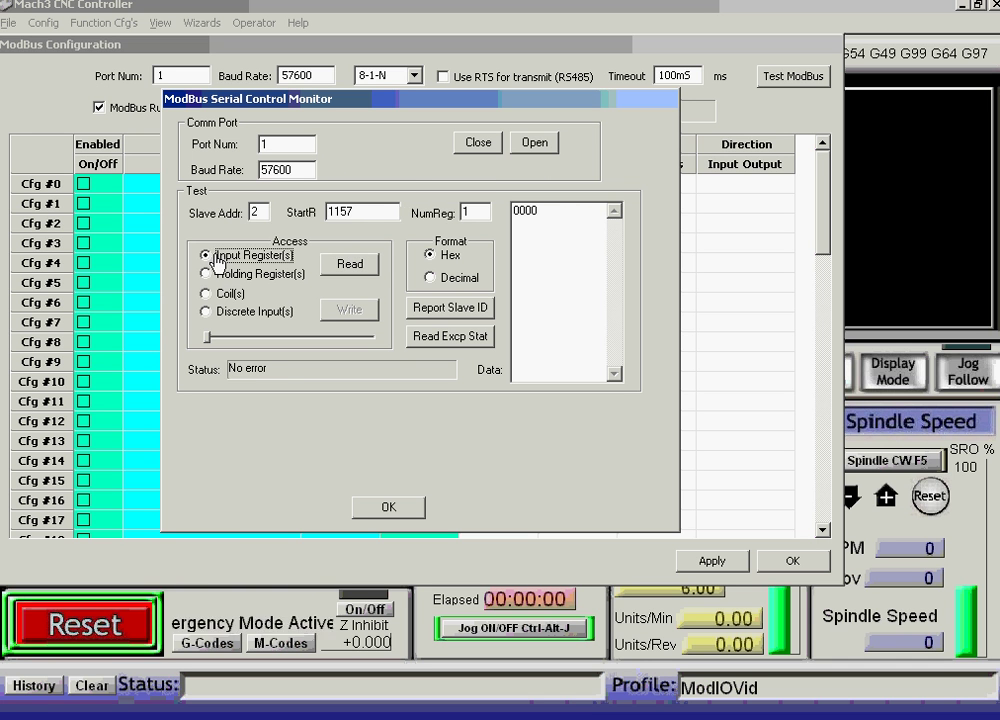
left_click(354, 266)
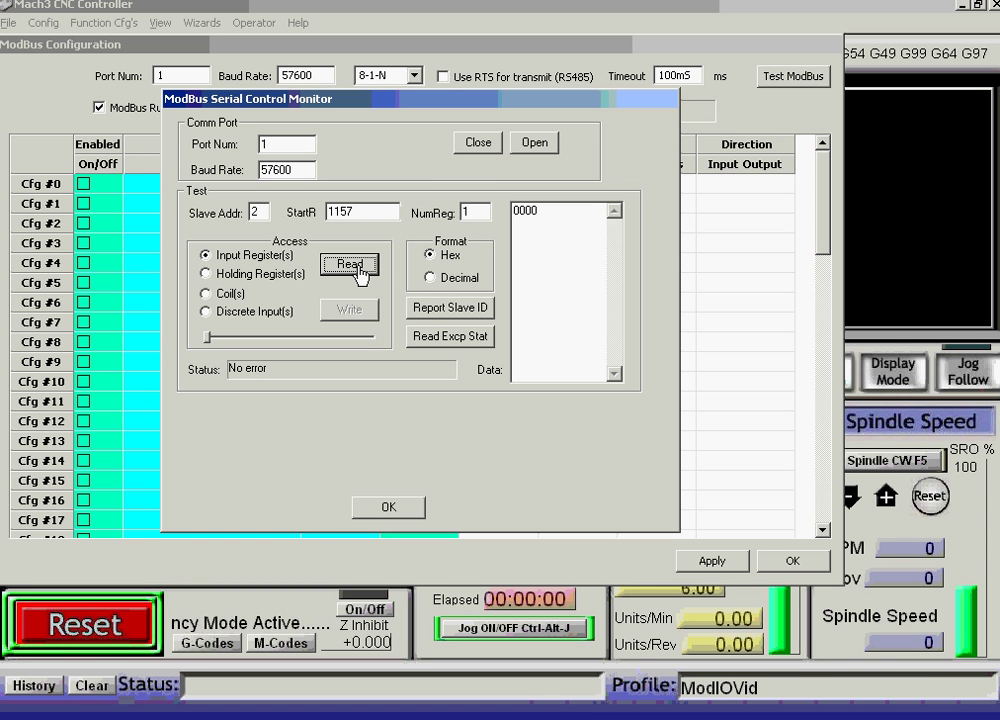
left_click(335, 212)
key("BackSpace")
type("0")
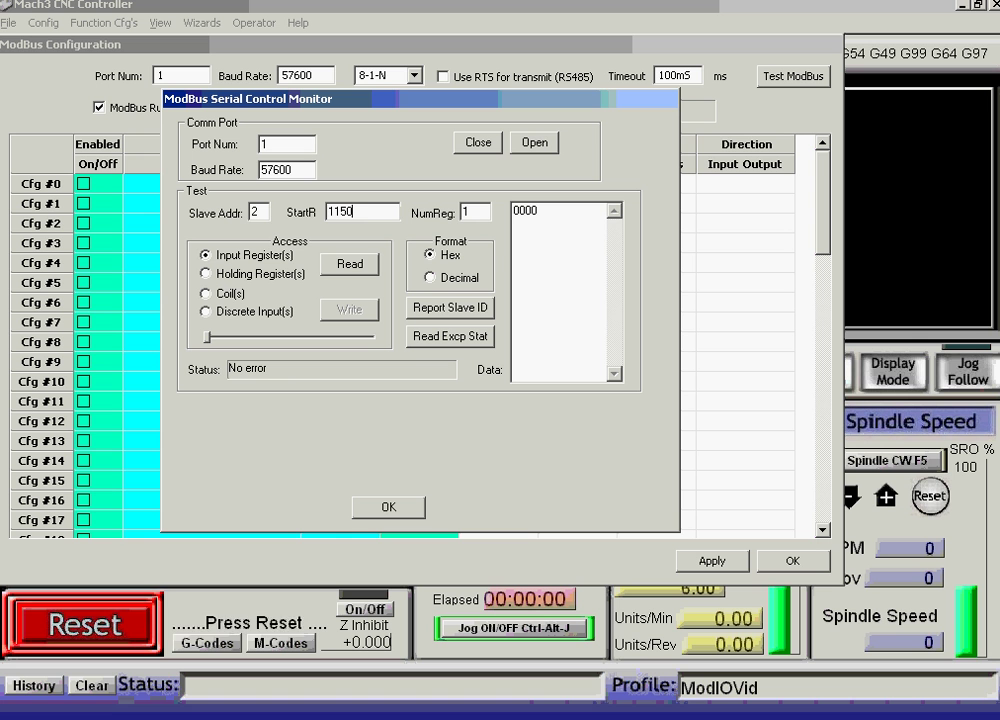
left_click(345, 266)
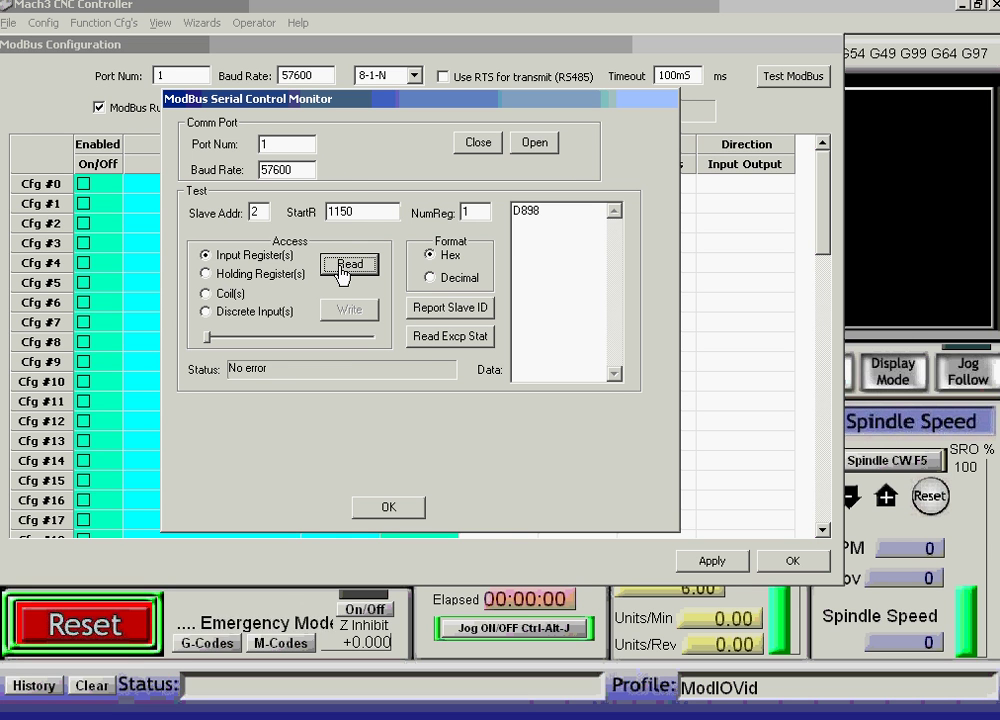
Re-read input register 1150 several times, getting D8D0, then close the test monitor
left_click(343, 266)
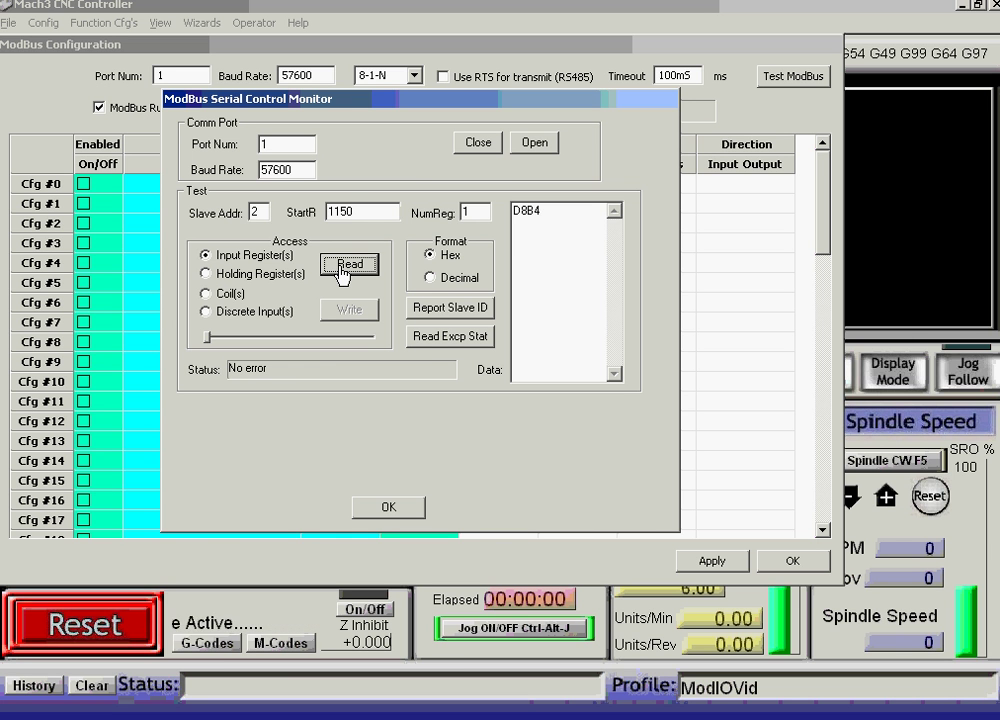
left_click(343, 266)
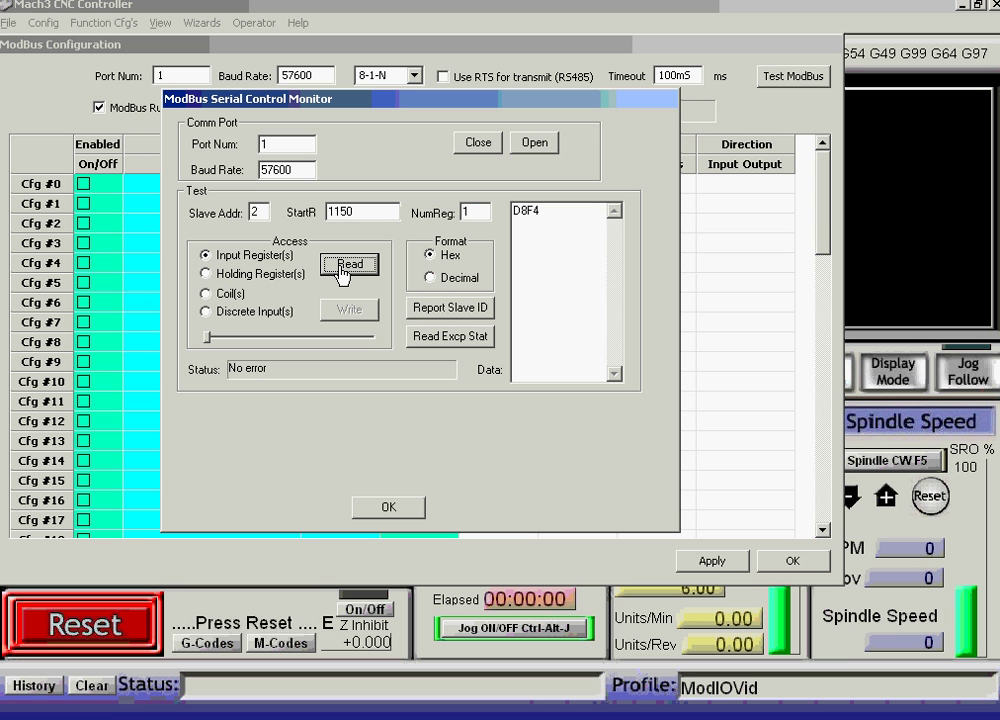
left_click(343, 266)
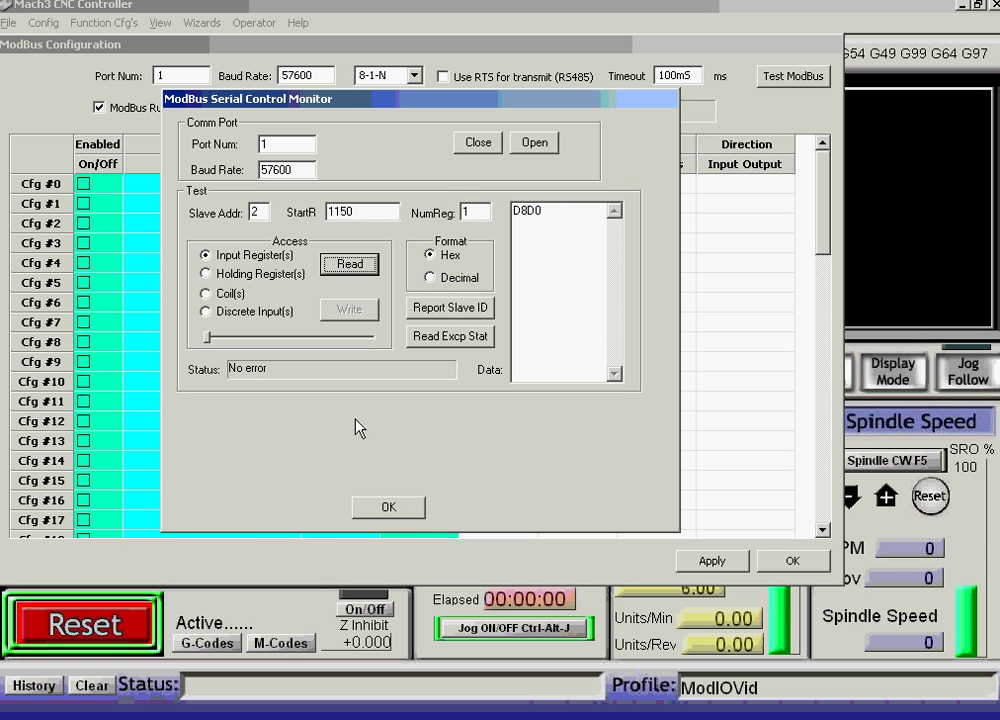
left_click(389, 508)
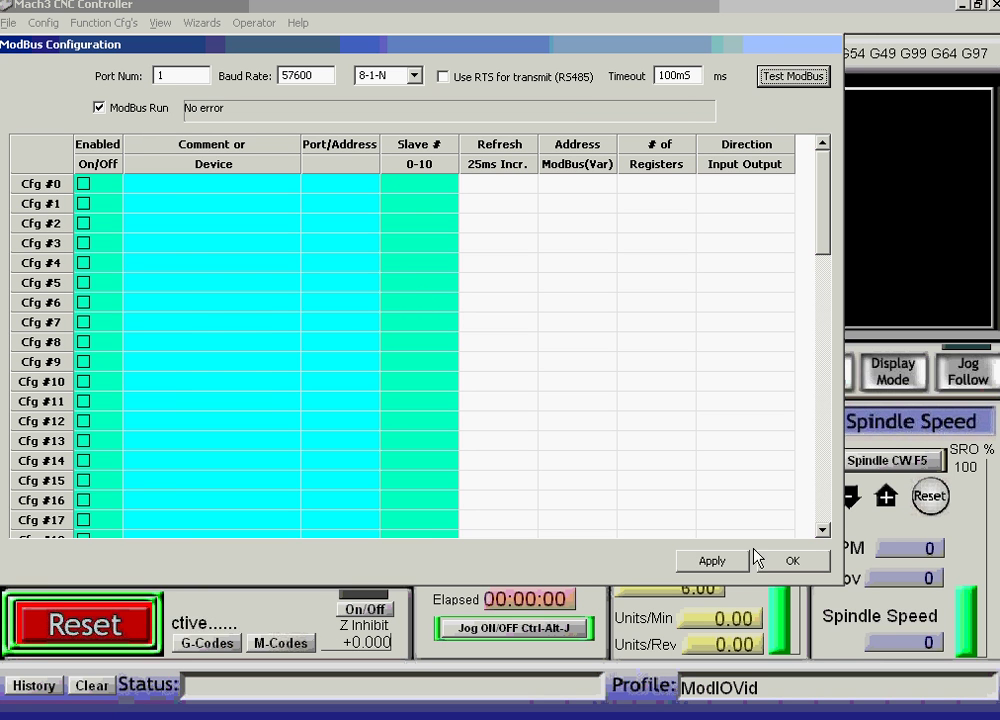
Apply the ModBus configuration and close it with OK
left_click(714, 562)
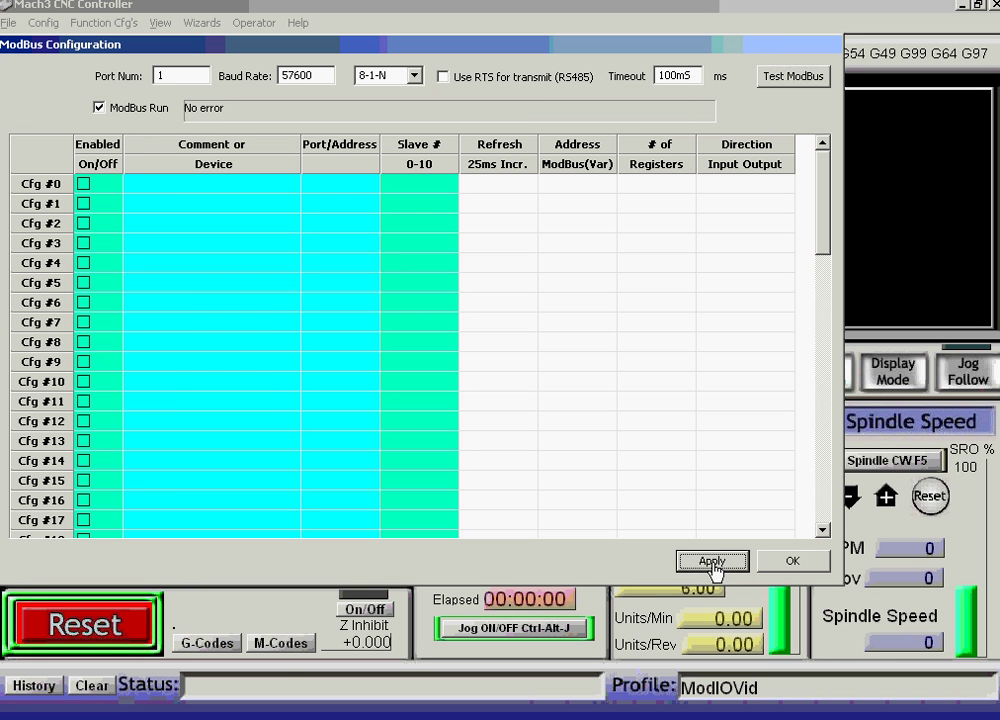
left_click(791, 564)
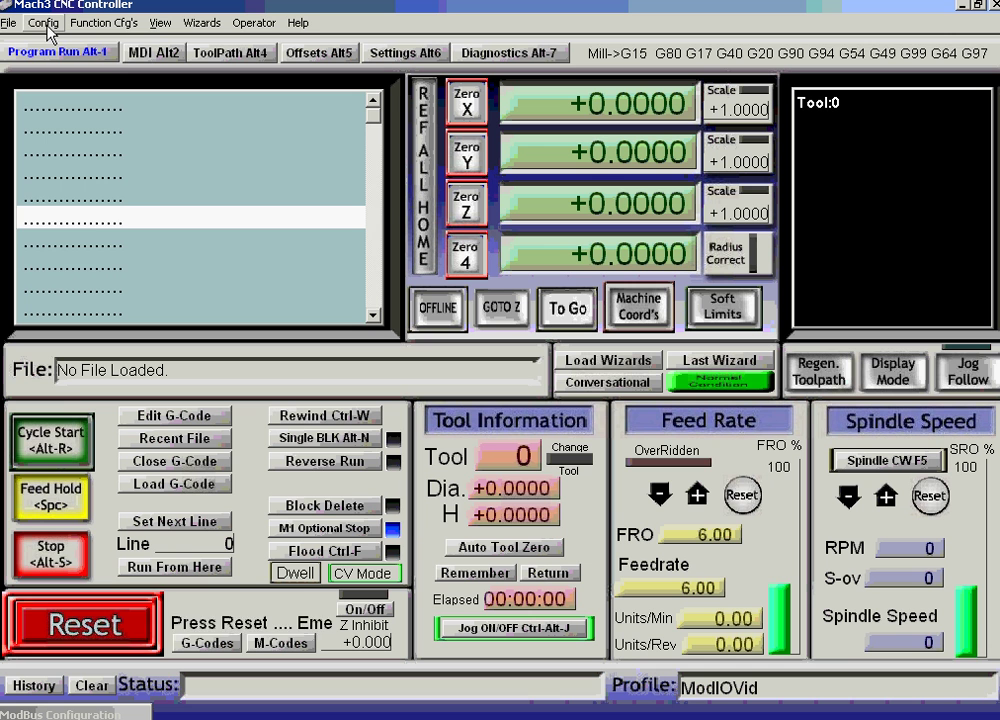
Mark the ModIO plugin enabled in Config Plugins and close the list
left_click(44, 22)
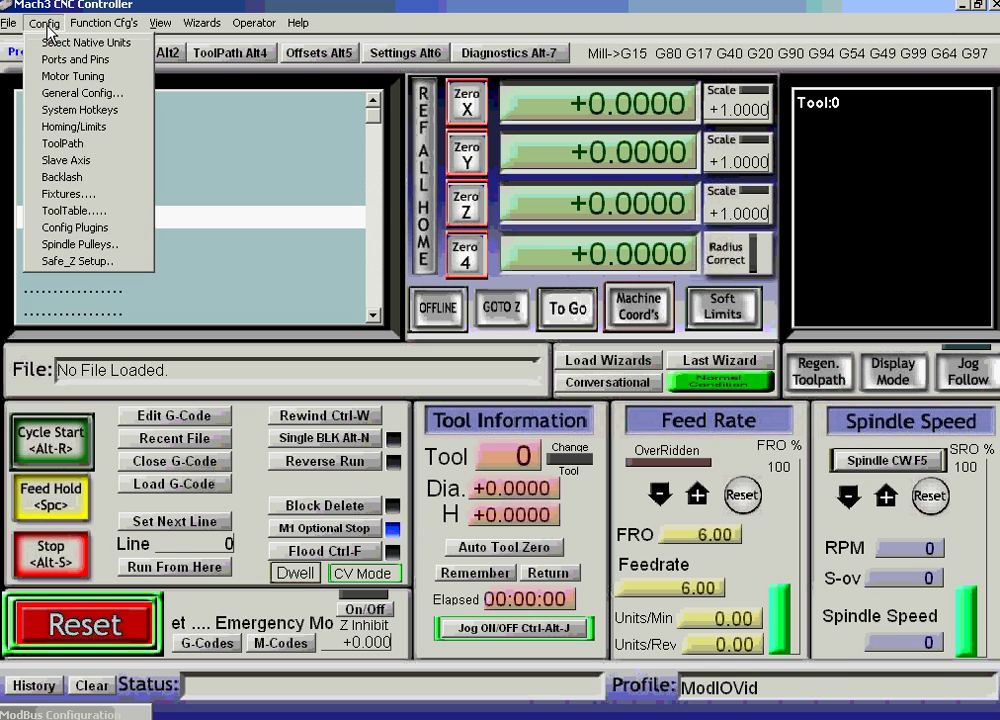
left_click(74, 227)
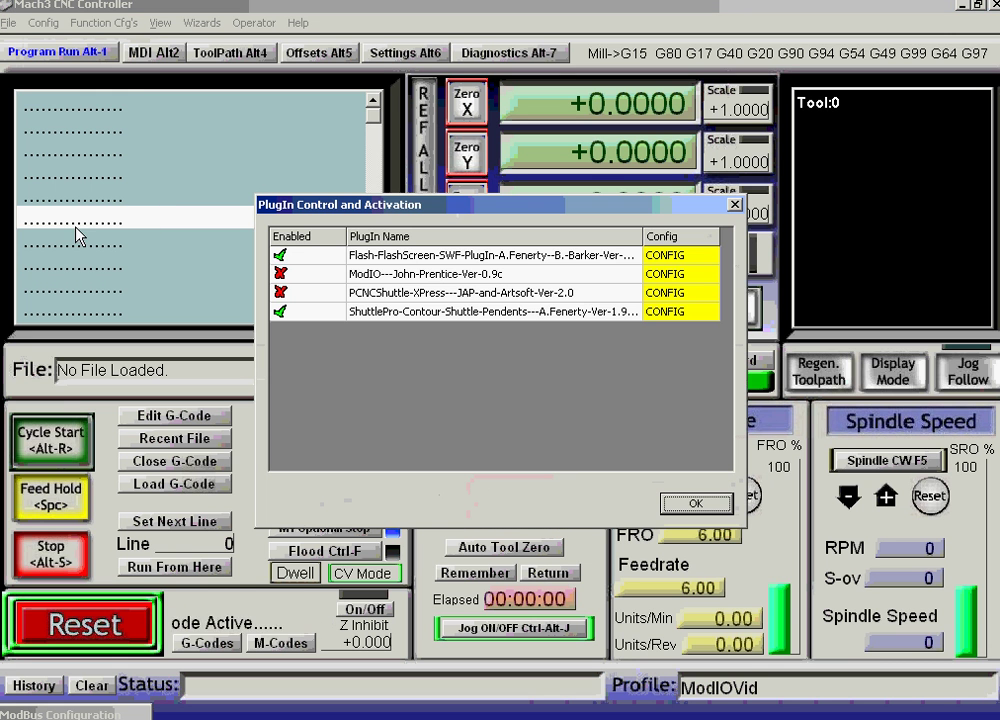
left_click(280, 273)
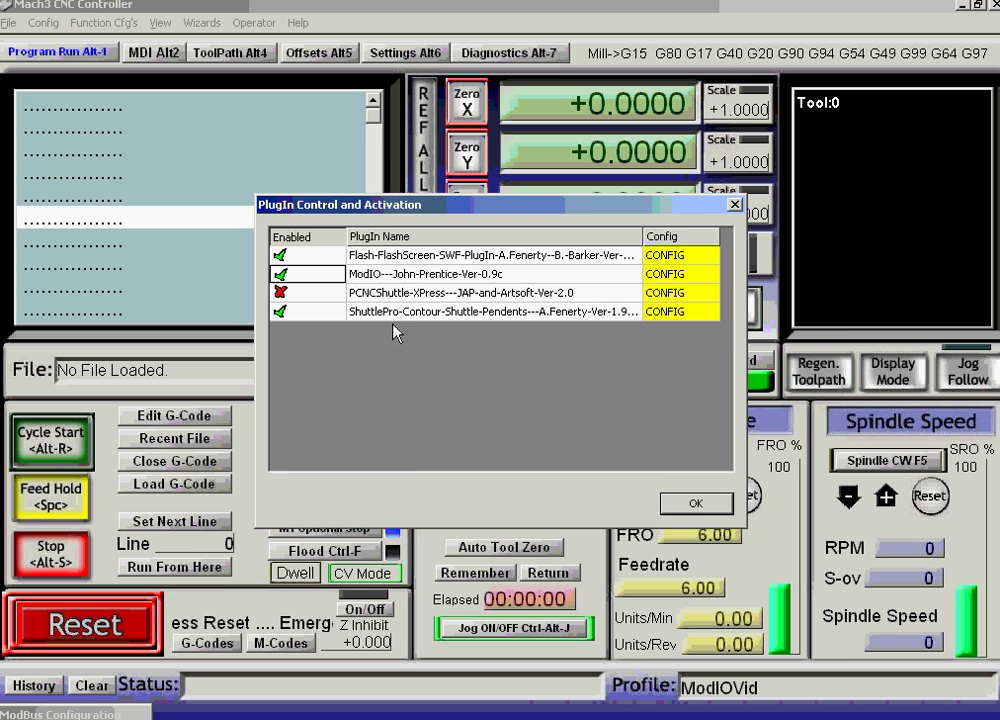
left_click(696, 503)
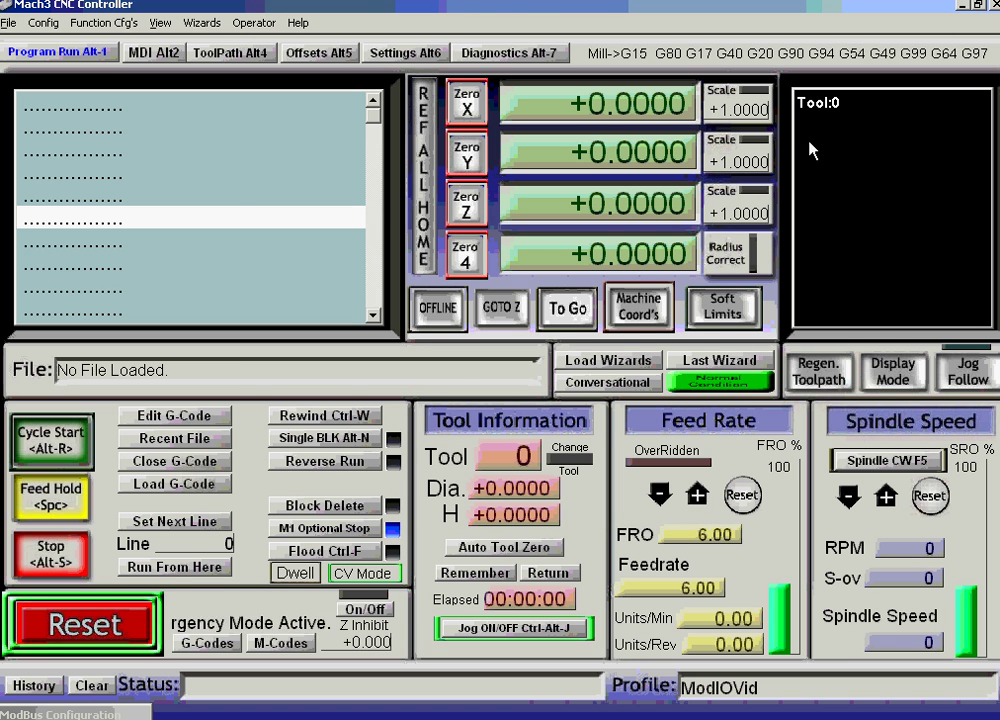
Restart Mach3 with the ModIOVid profile and press Reset to leave emergency mode
key("alt+F4")
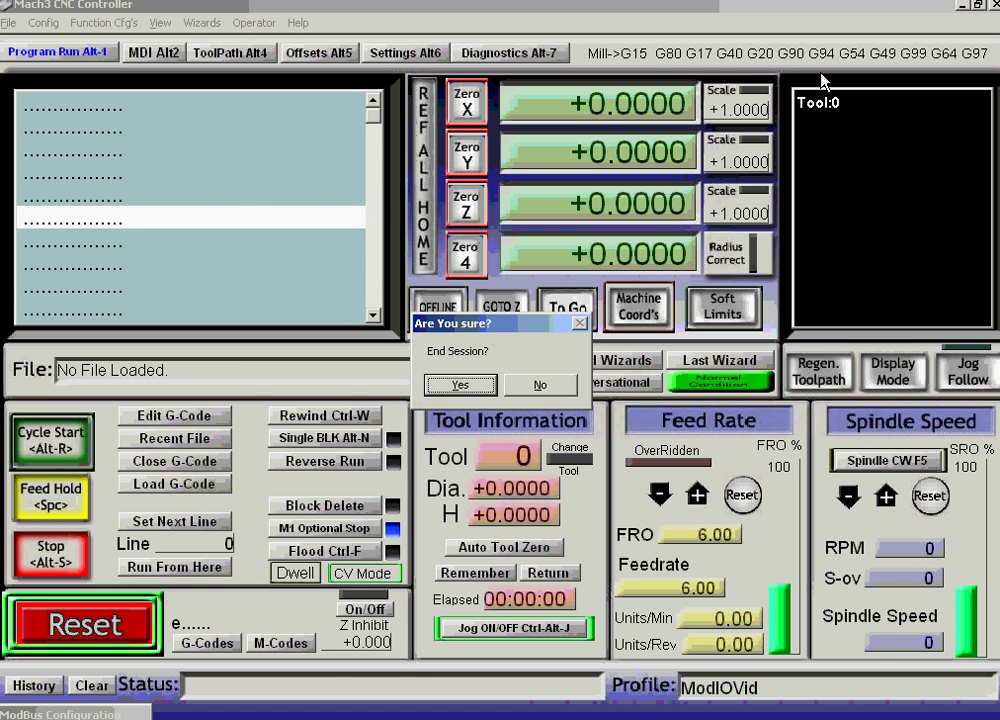
left_click(462, 385)
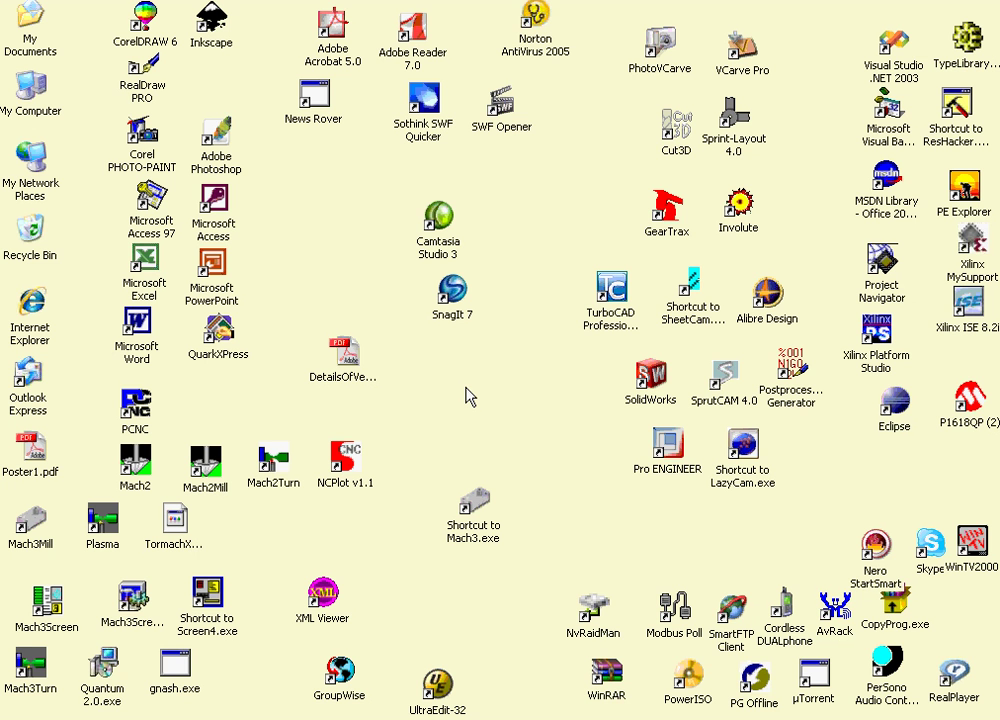
left_click(479, 512)
double_click(480, 510)
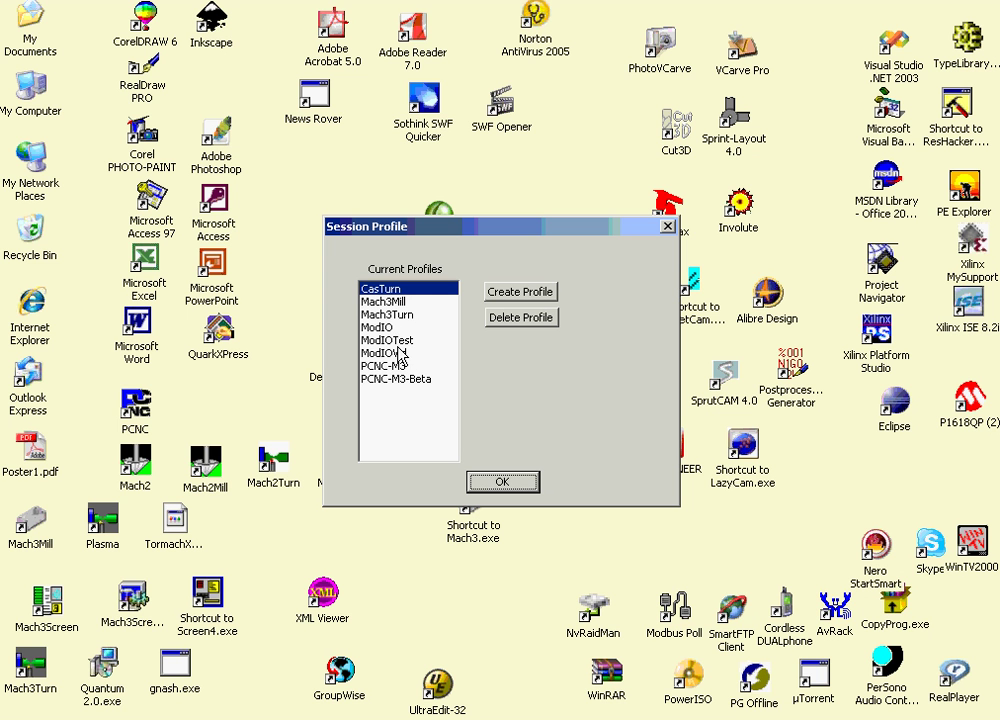
left_click(400, 352)
left_click(492, 481)
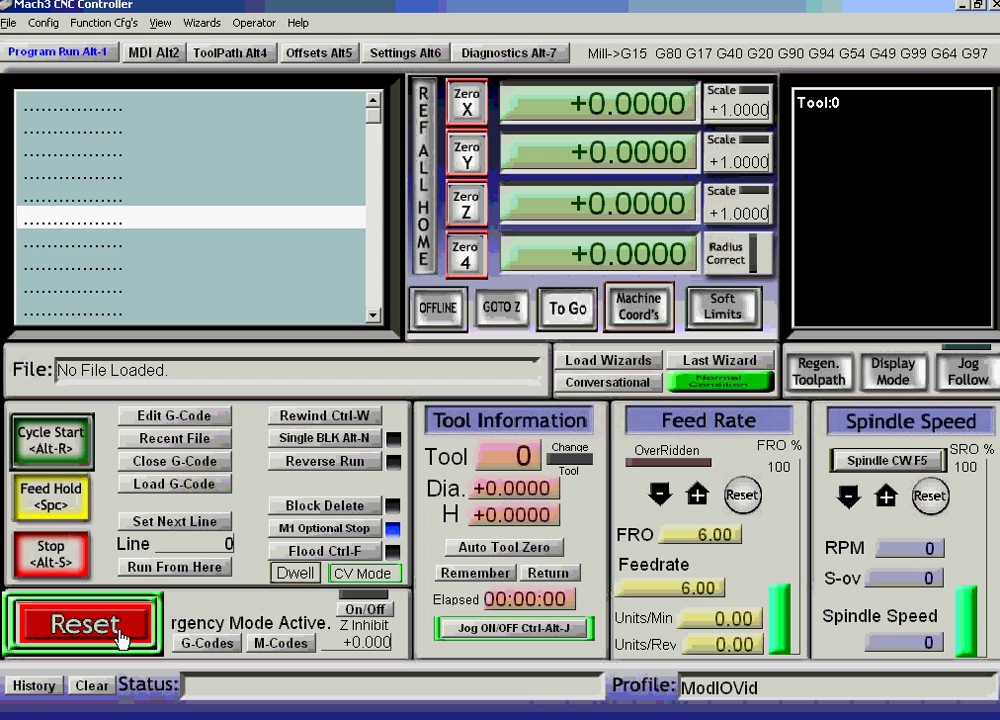
left_click(152, 636)
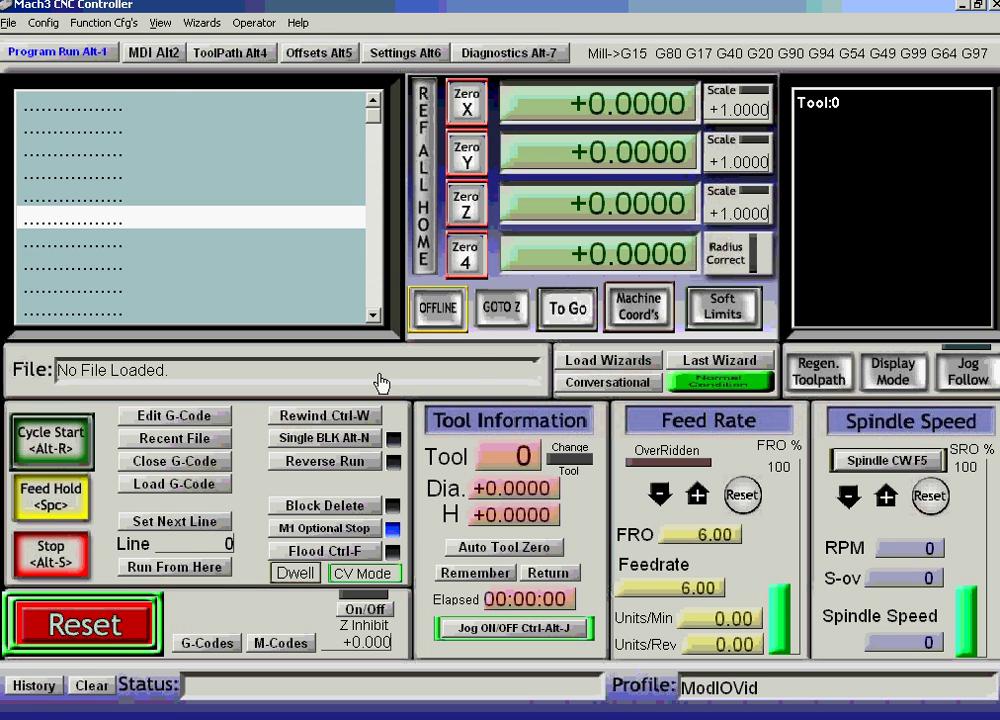
From Config Plugins, open the ModIO plugin's Configure ModIO and Mach3 dialog
left_click(44, 22)
left_click(62, 227)
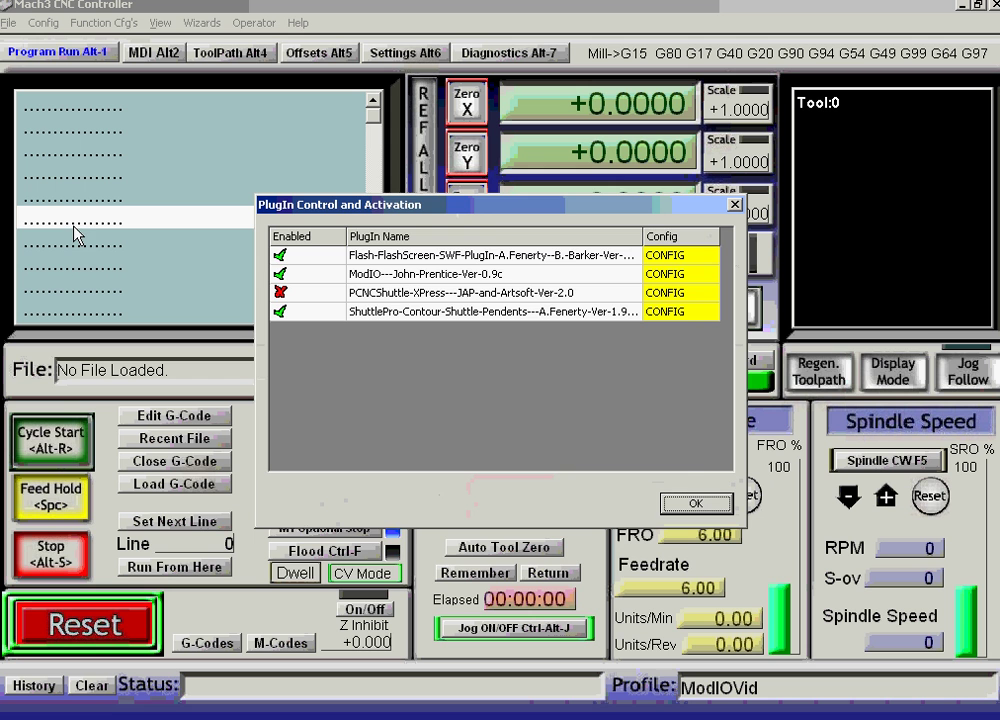
left_click(669, 275)
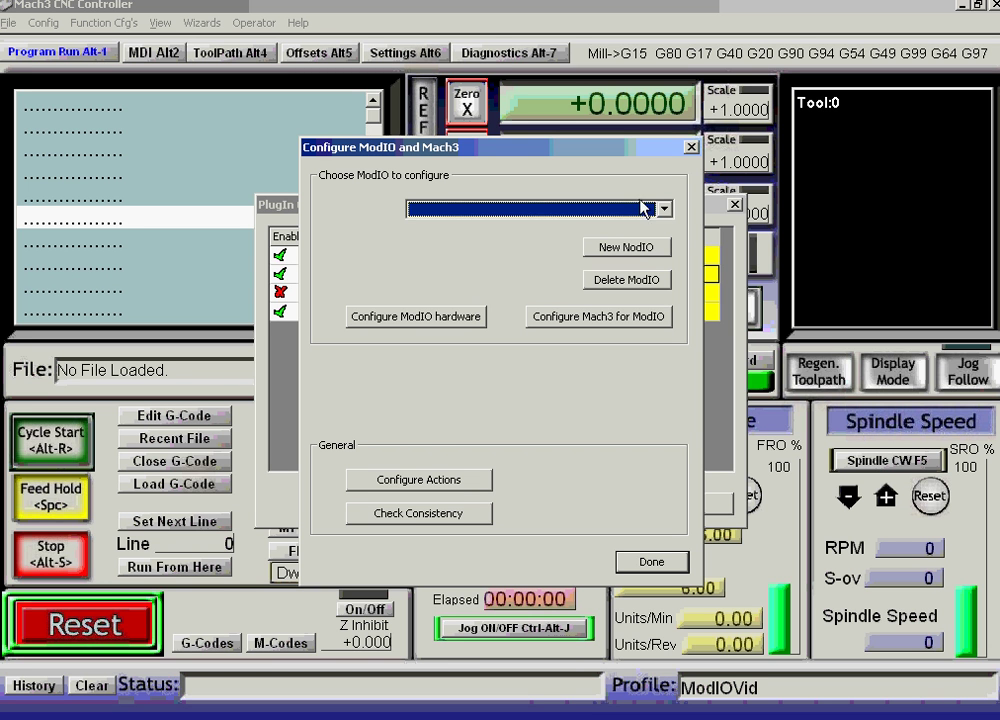
Create new device ModIO1 with slave address 1 and high speed polling enabled
left_click(629, 250)
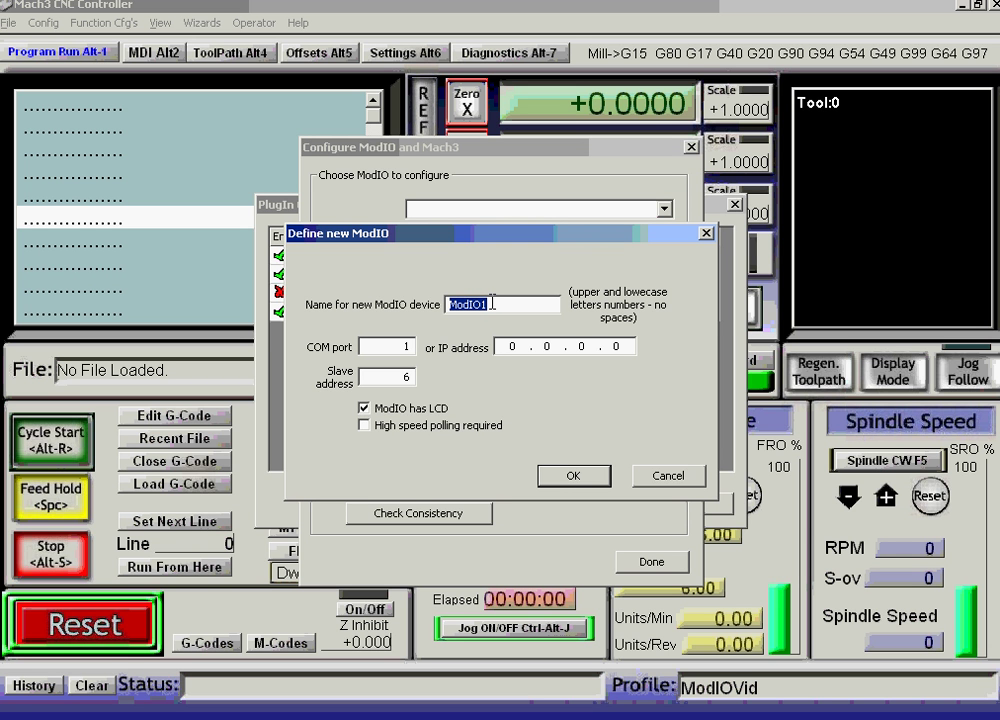
double_click(410, 377)
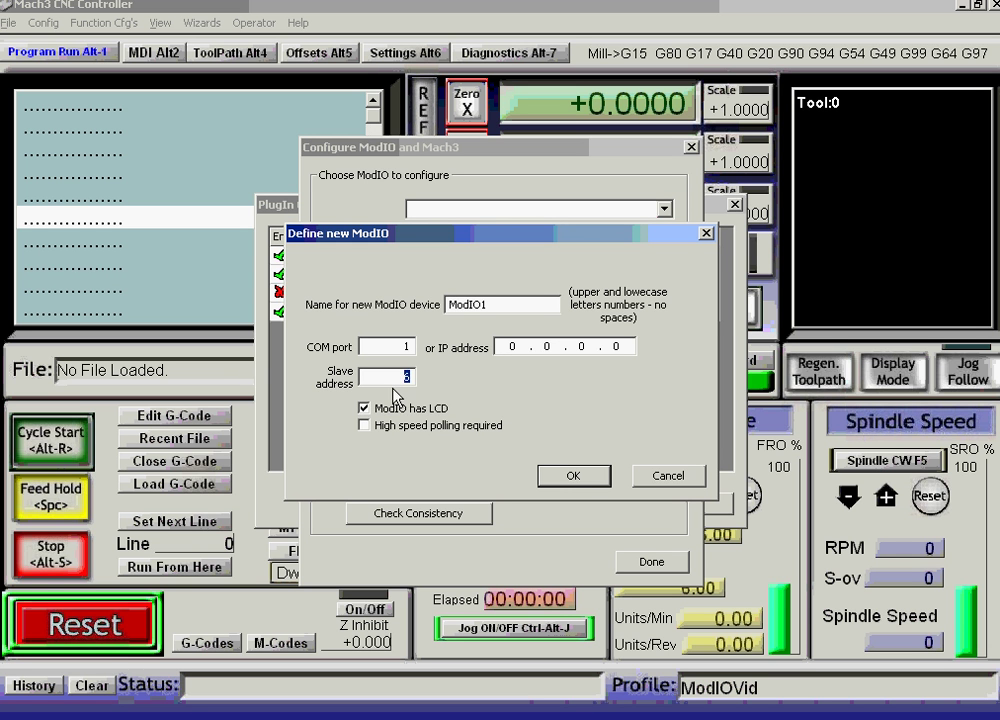
type("1")
left_click(369, 430)
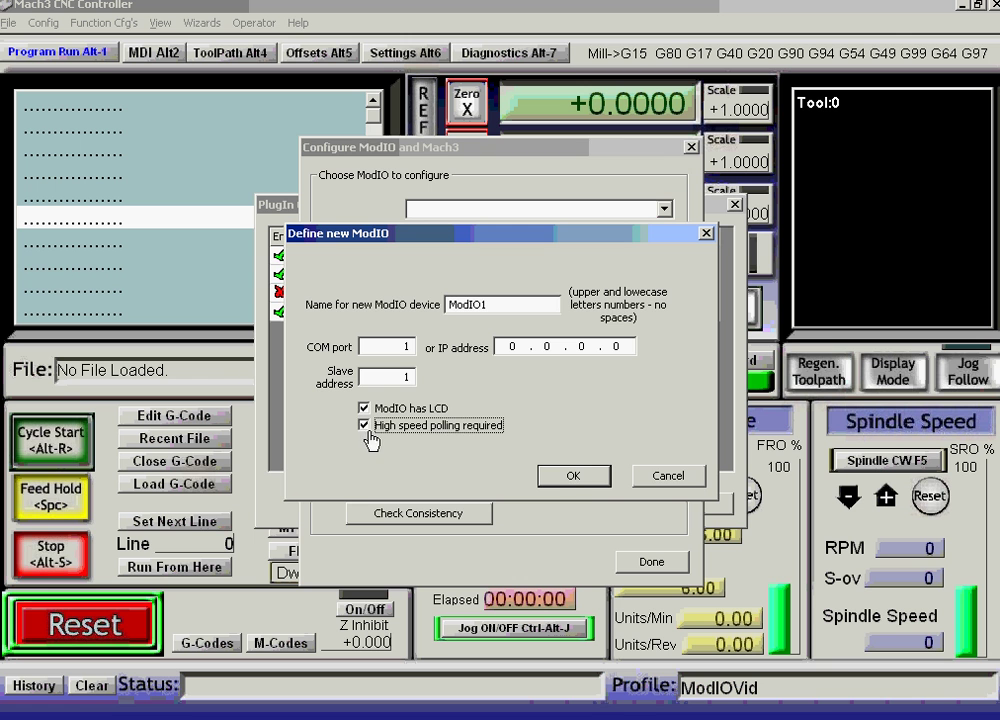
left_click(576, 480)
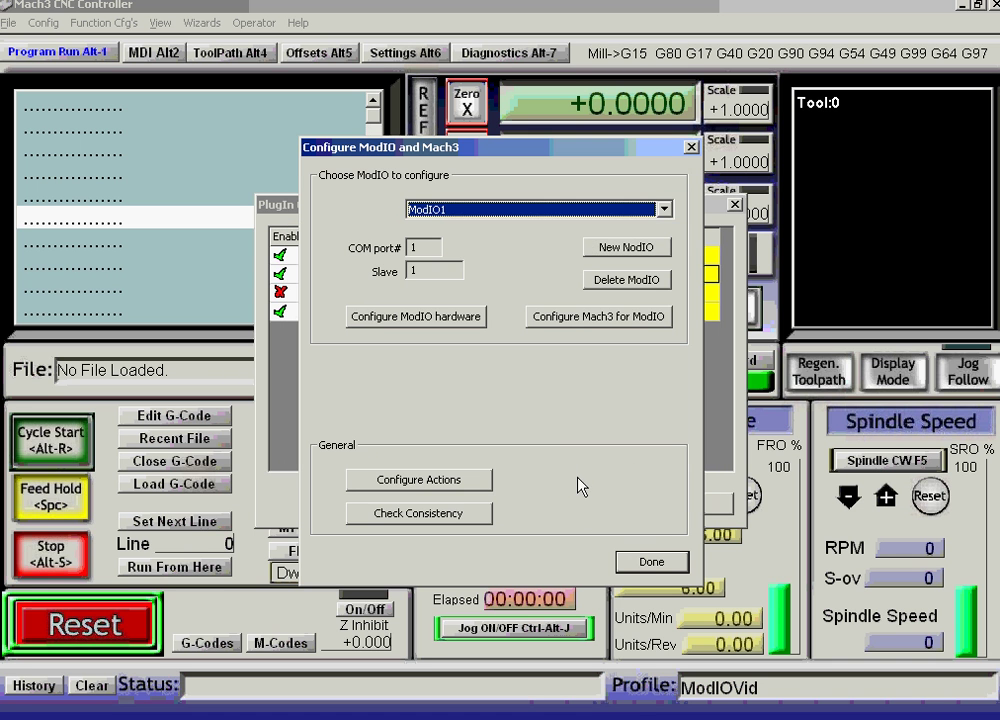
Create a second device named ModIO2 with slave address 2 and high speed polling
left_click(632, 260)
left_click(515, 309)
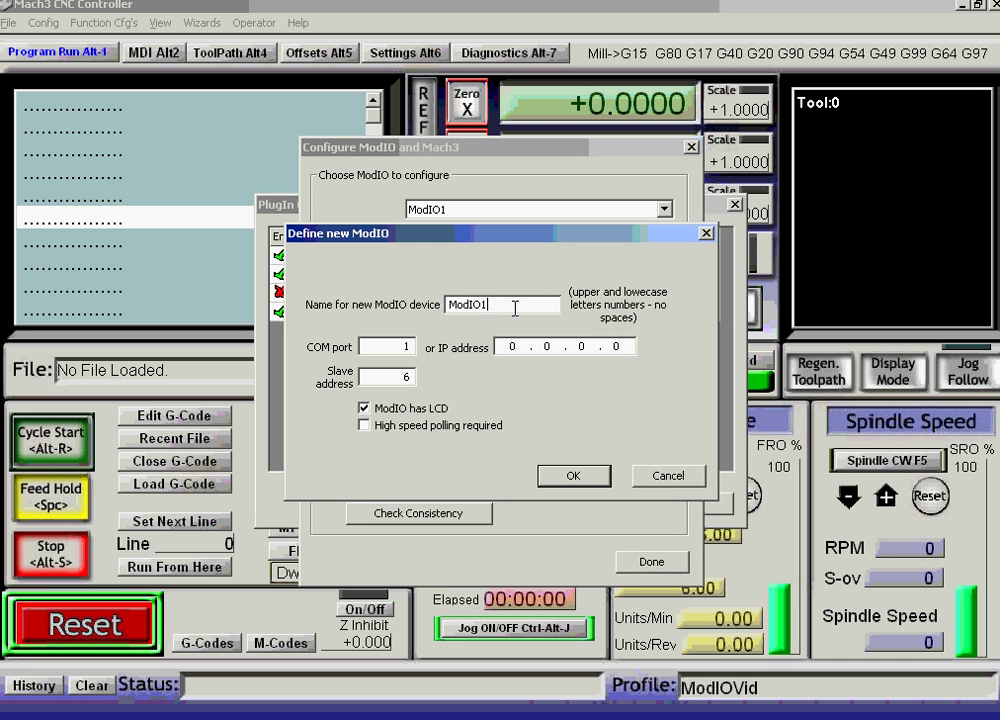
key("BackSpace")
type("2")
double_click(396, 377)
type("2")
left_click(365, 426)
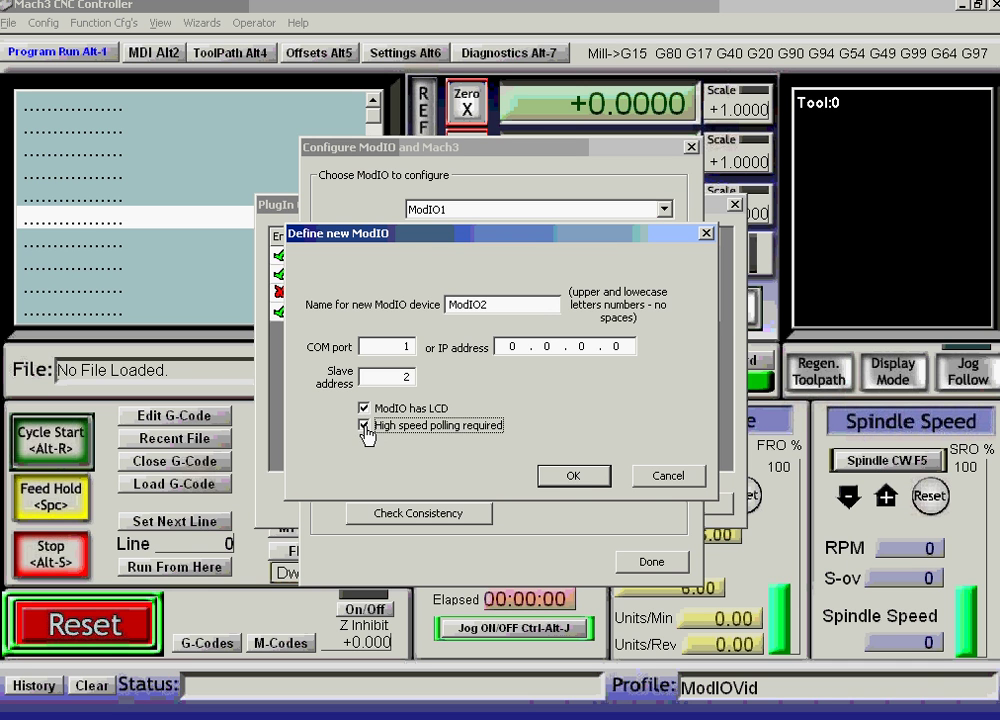
left_click(578, 487)
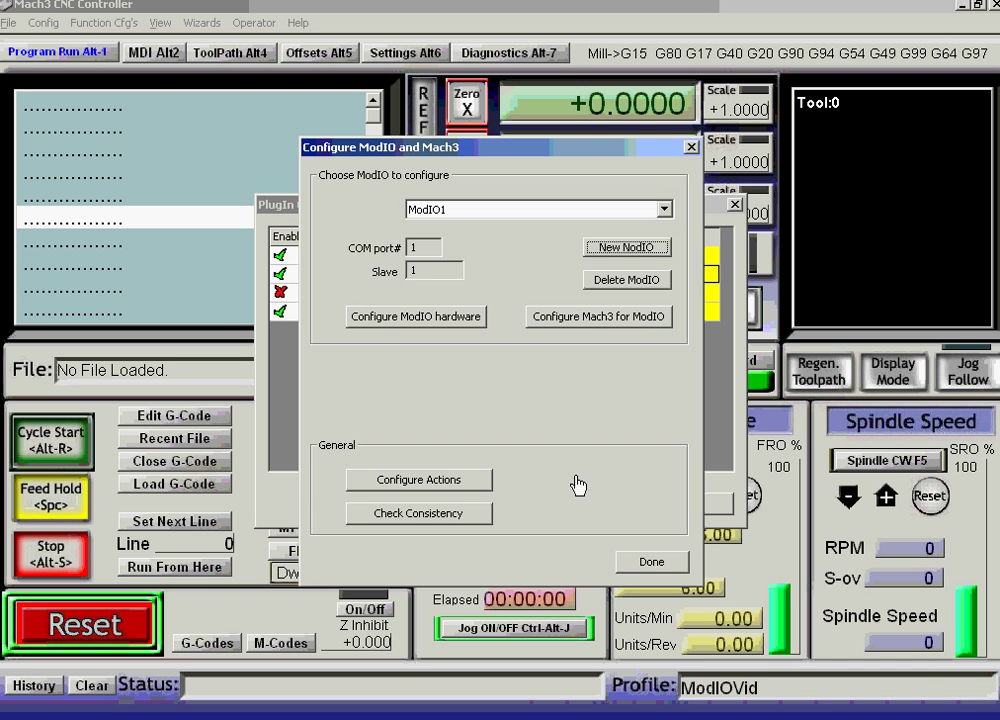
Pick ModIO1 in the Choose ModIO to configure dropdown
left_click(664, 210)
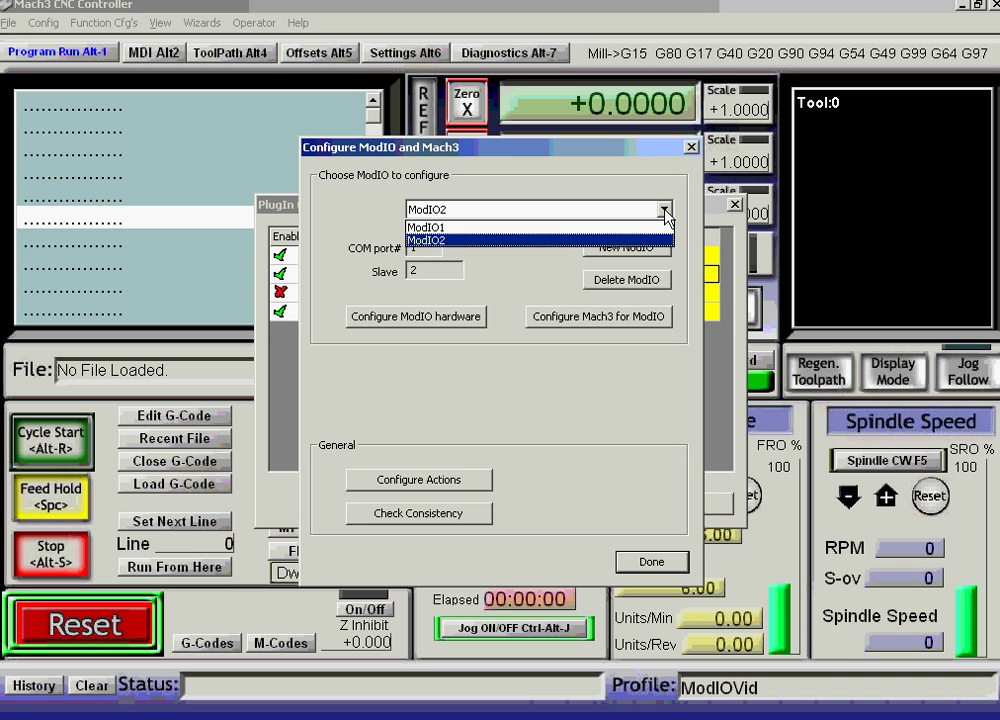
left_click(437, 228)
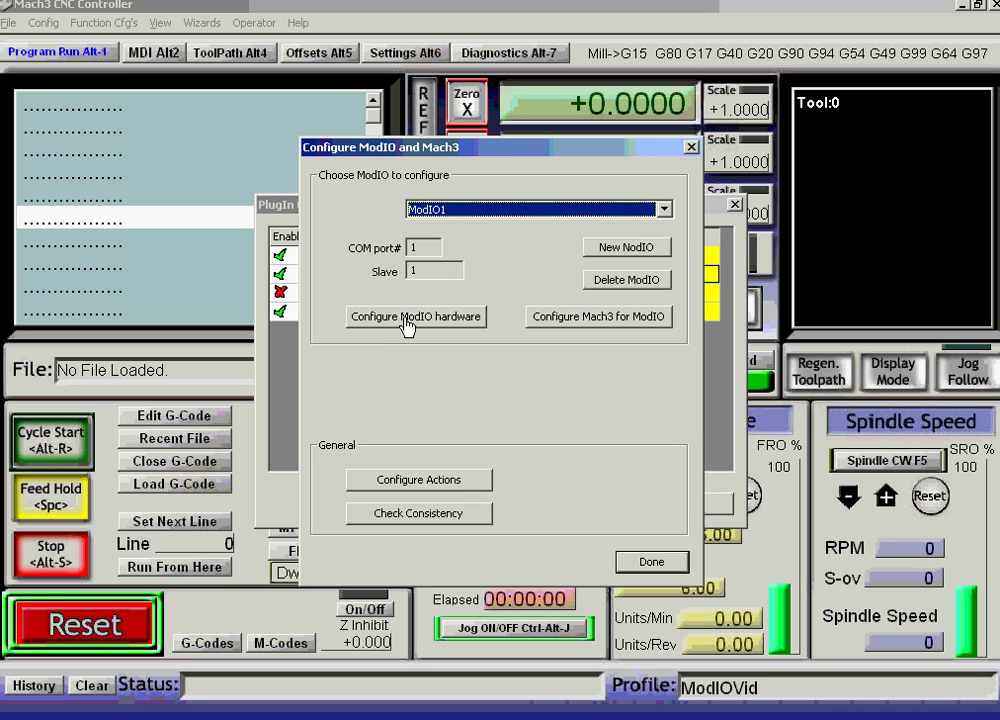
In ModIO1's hardware settings, untick Use Analogs and Freq. Cnt On, keeping DOut0–3 blinking
left_click(405, 318)
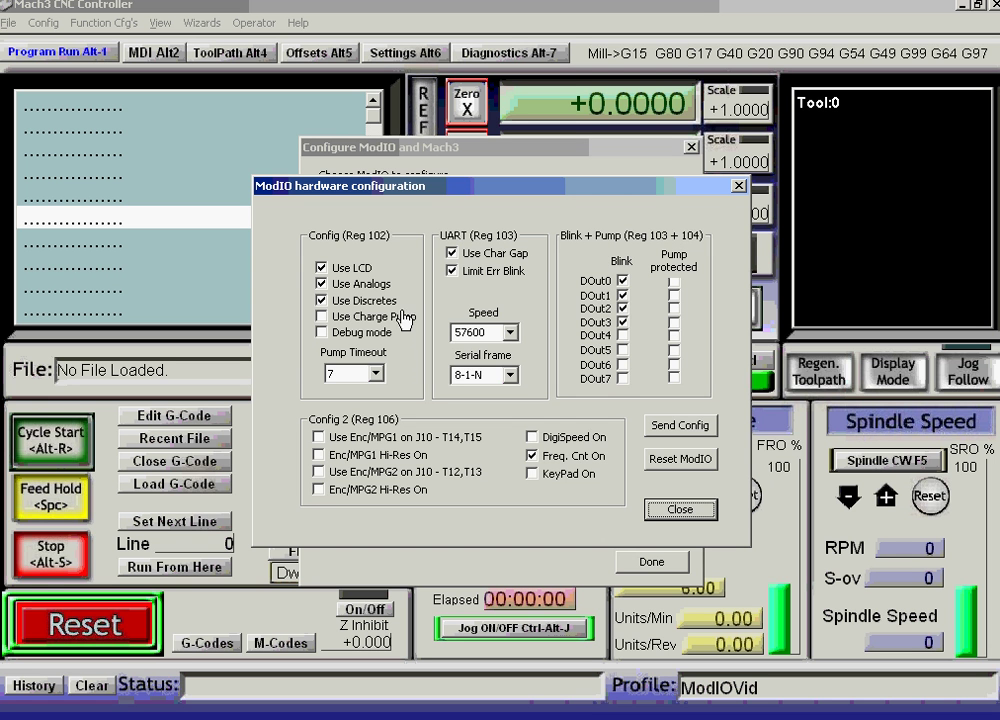
left_click(321, 284)
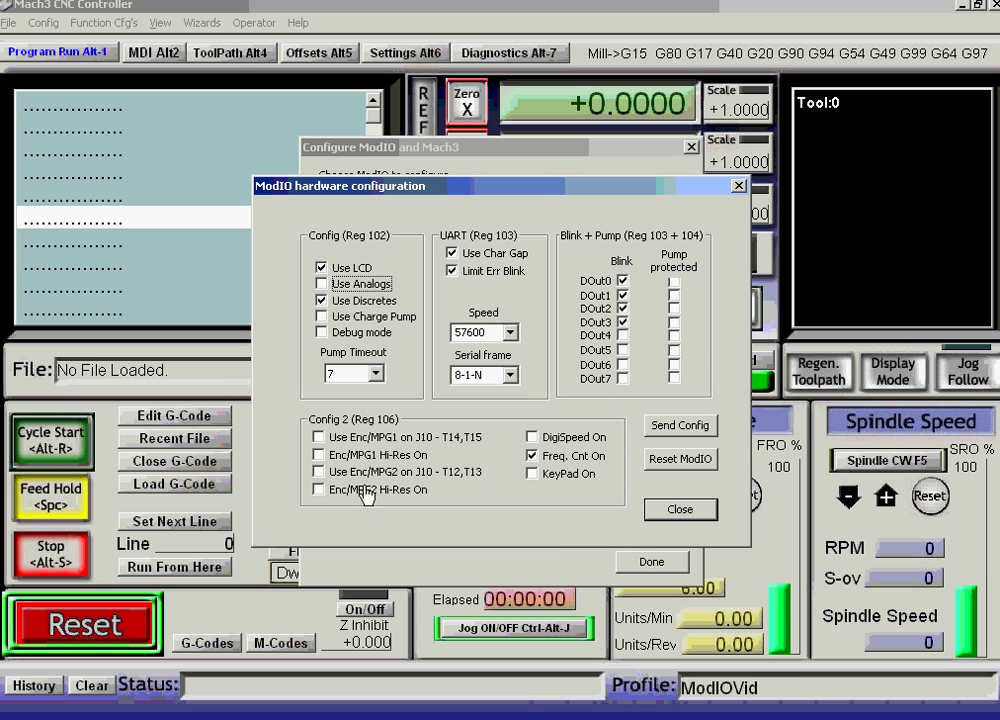
left_click(532, 455)
left_click(622, 308)
left_click(622, 322)
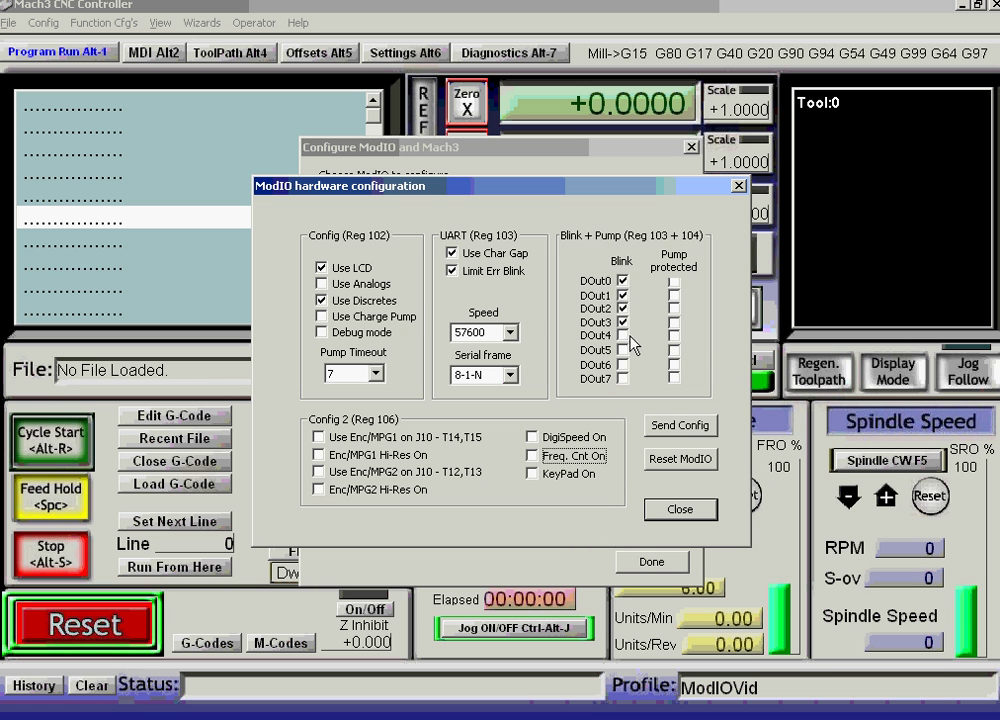
left_click(622, 322)
left_click(622, 296)
left_click(622, 296)
left_click(622, 308)
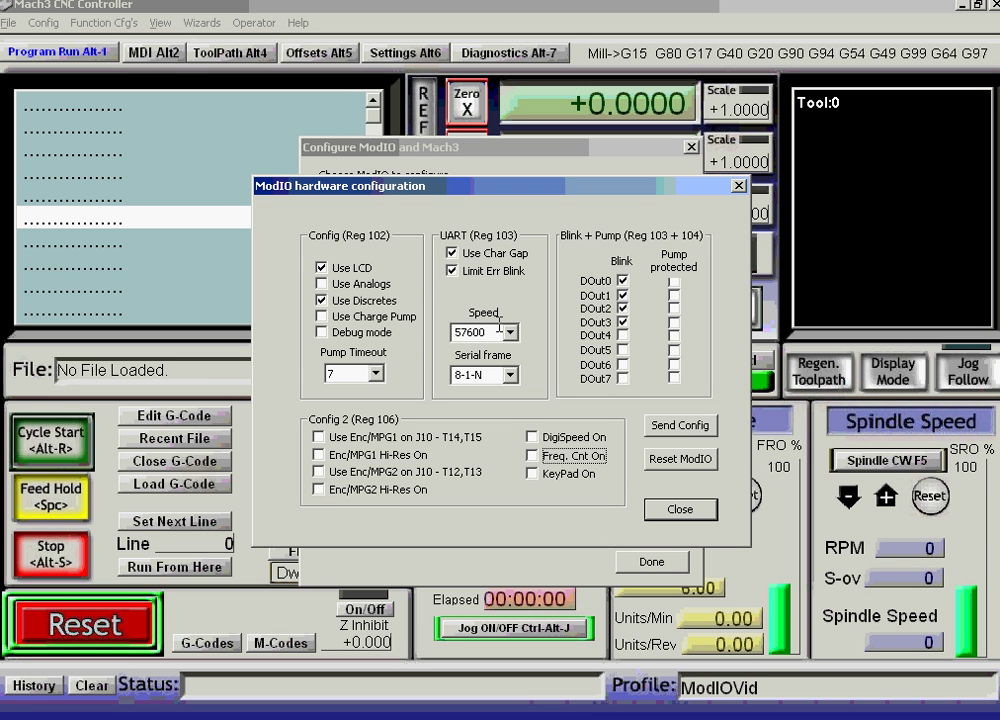
left_click(452, 253)
left_click(452, 270)
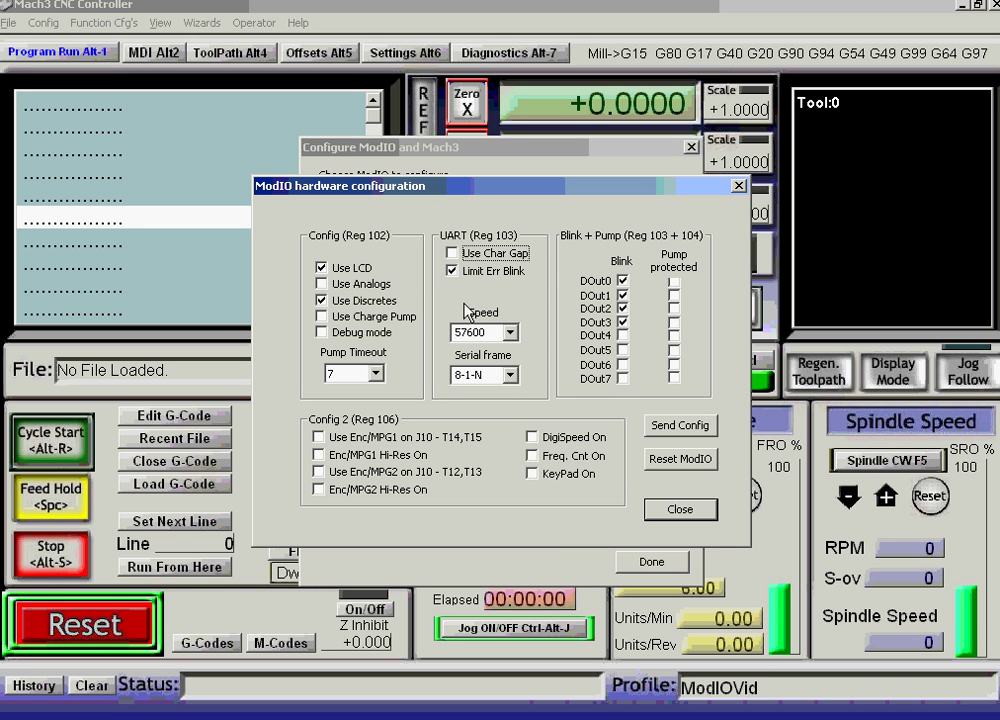
left_click(452, 254)
Send the configuration to ModIO1, reset the device, and close its hardware settings
left_click(678, 430)
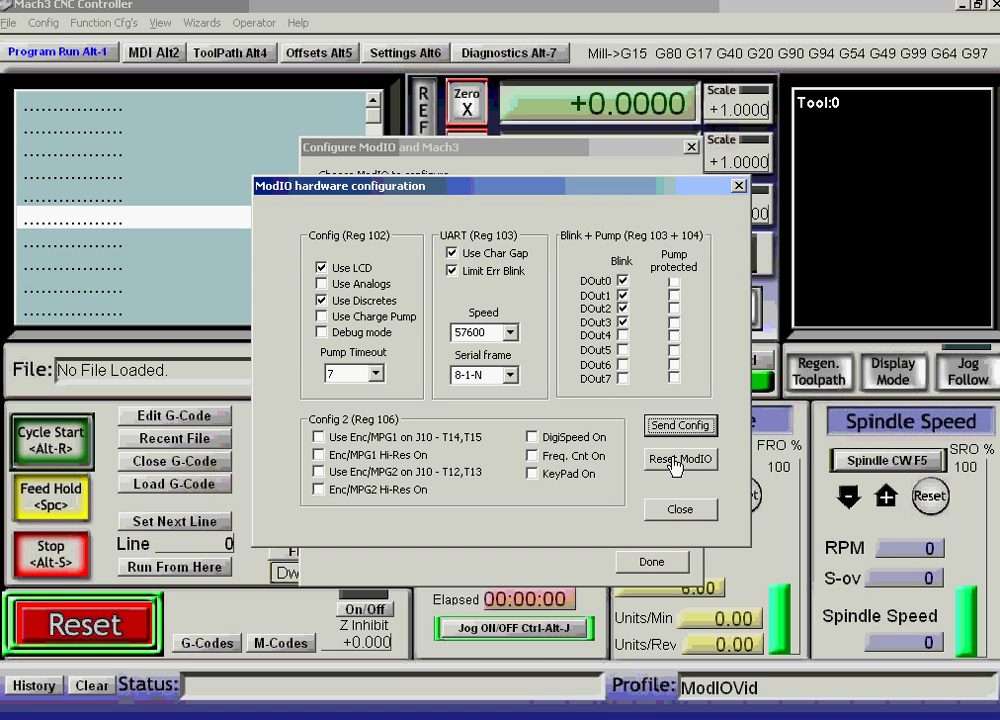
left_click(676, 462)
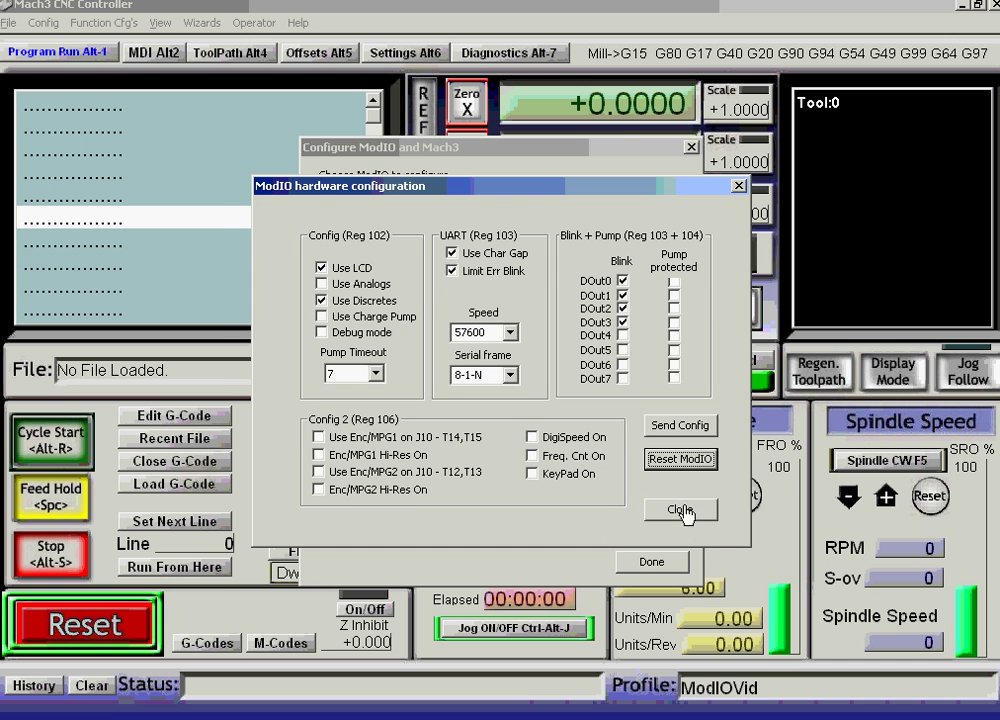
left_click(684, 511)
Select ModIO2, send its hardware configuration, reset the device, and close the settings
left_click(664, 209)
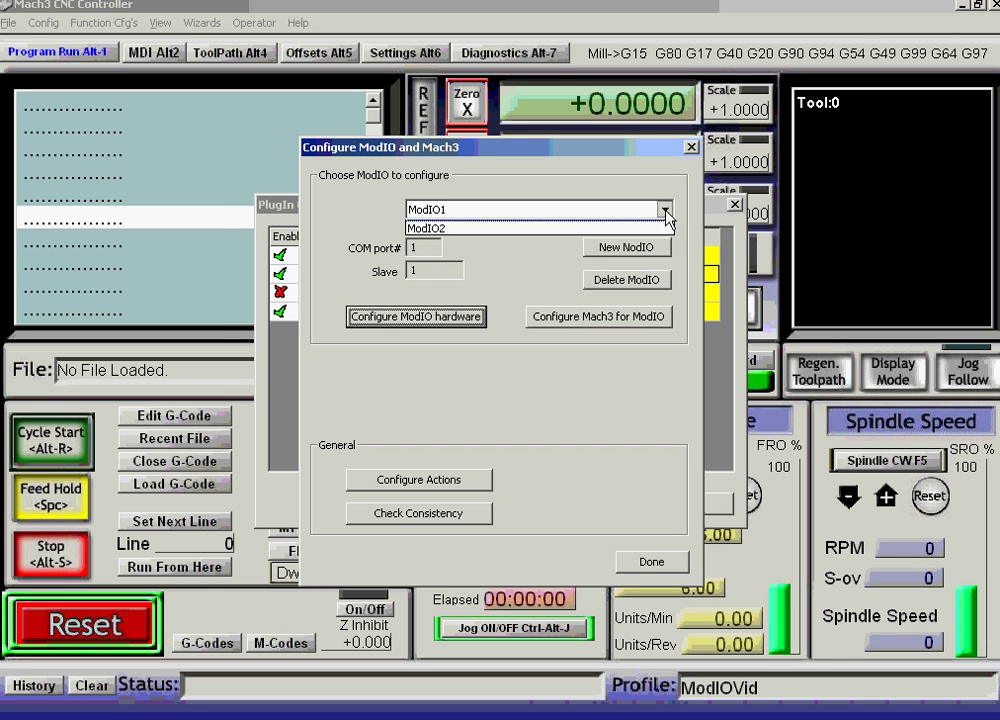
left_click(445, 240)
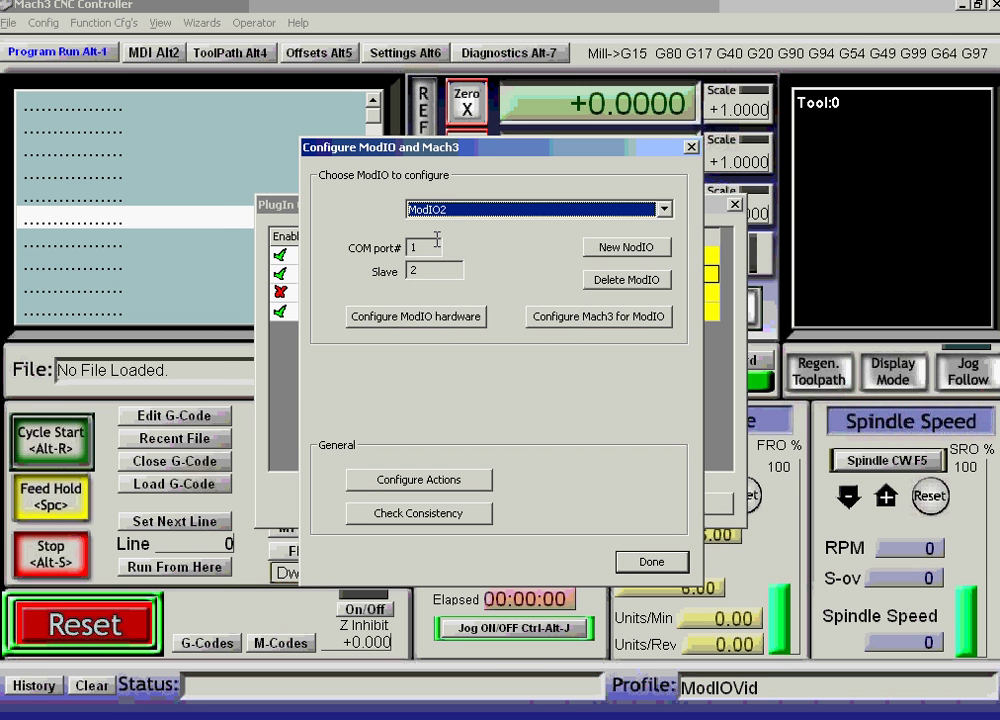
left_click(419, 318)
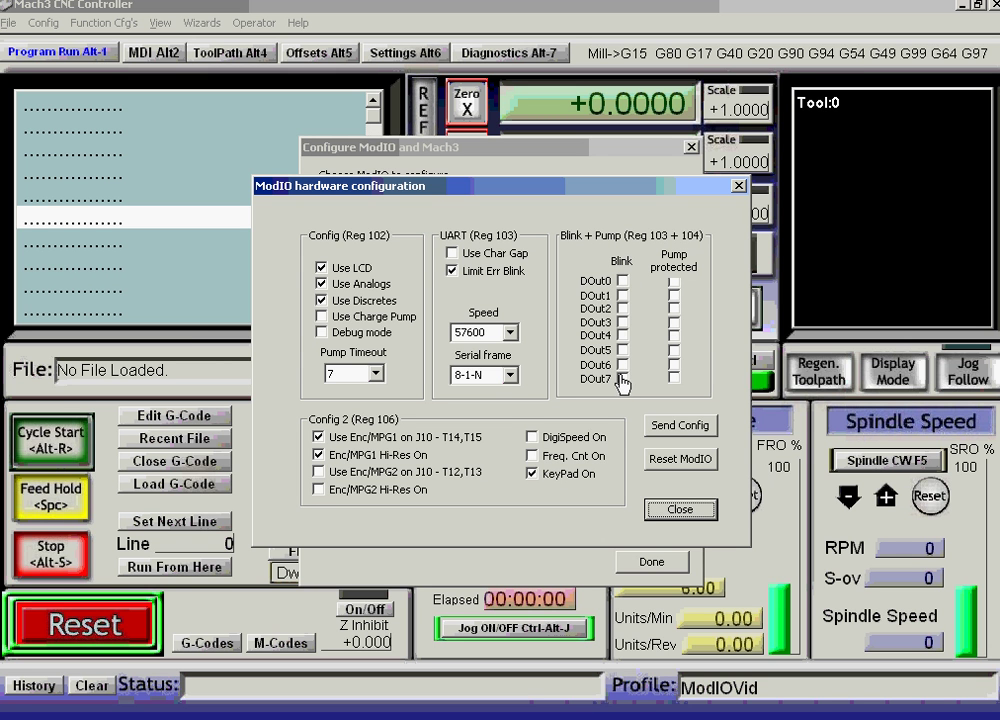
left_click(680, 432)
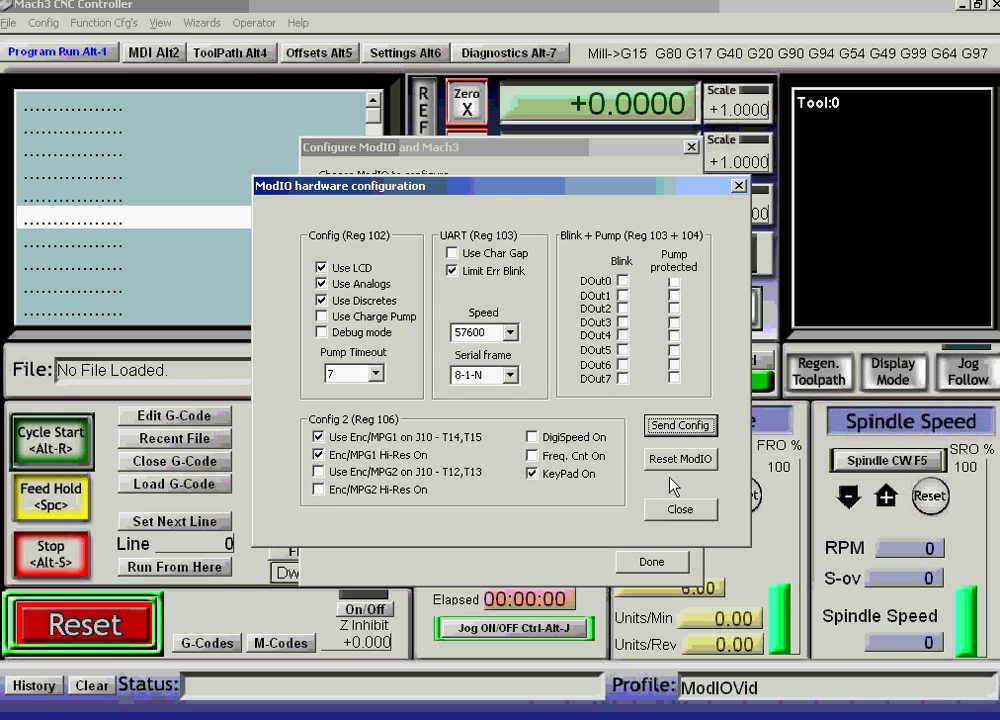
left_click(679, 462)
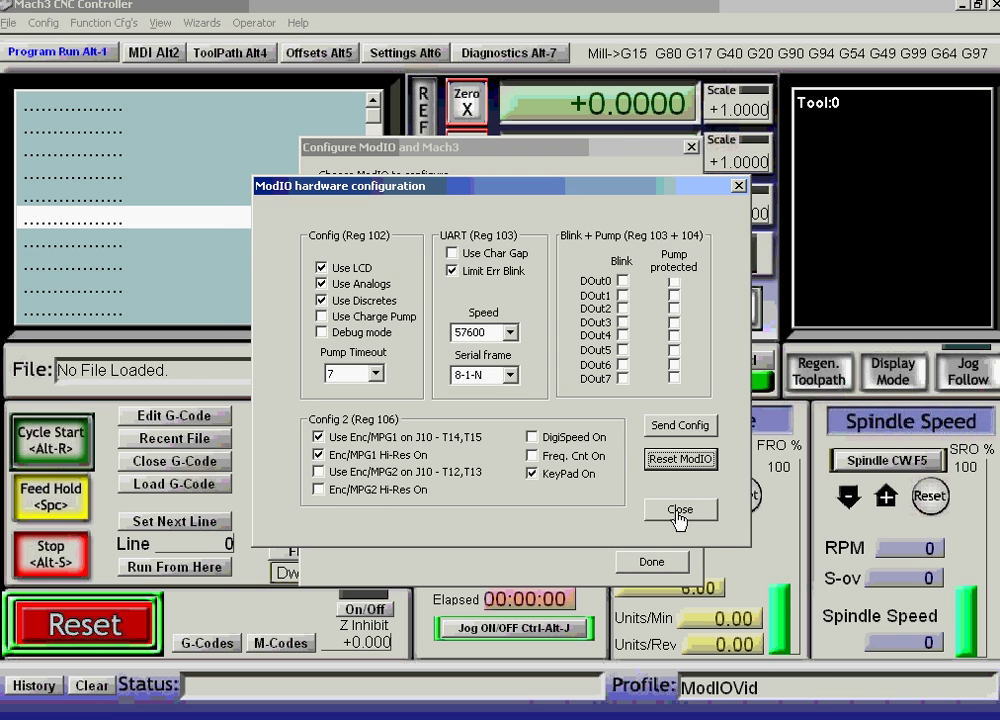
left_click(679, 511)
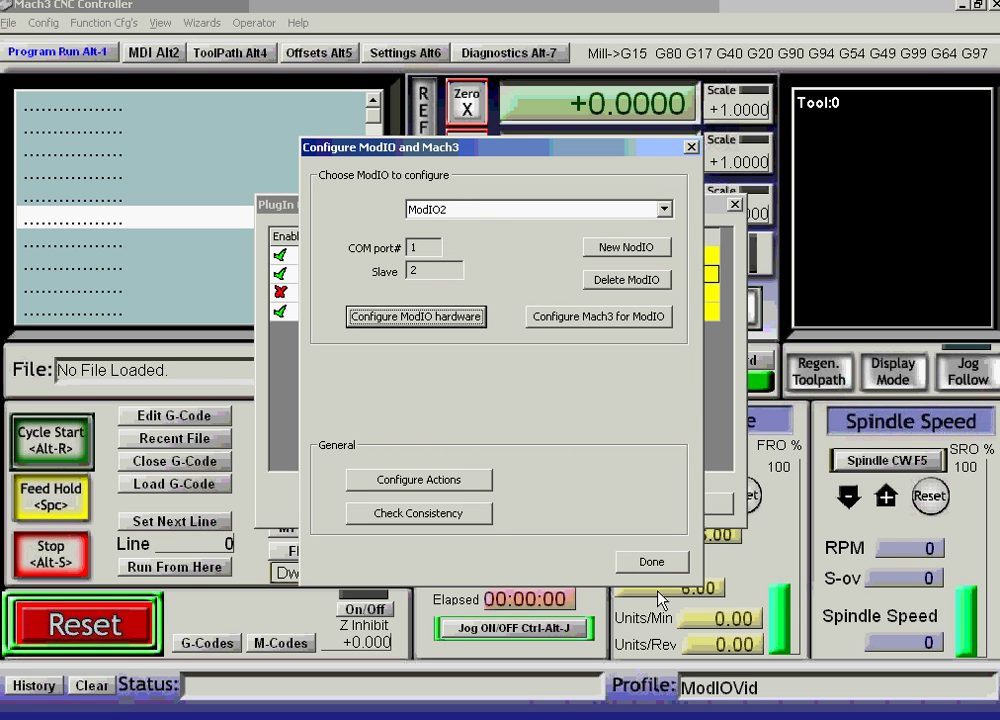
Finish with Done in Configure ModIO and Mach3 and OK in PlugIn Control and Activation
left_click(649, 563)
left_click(700, 506)
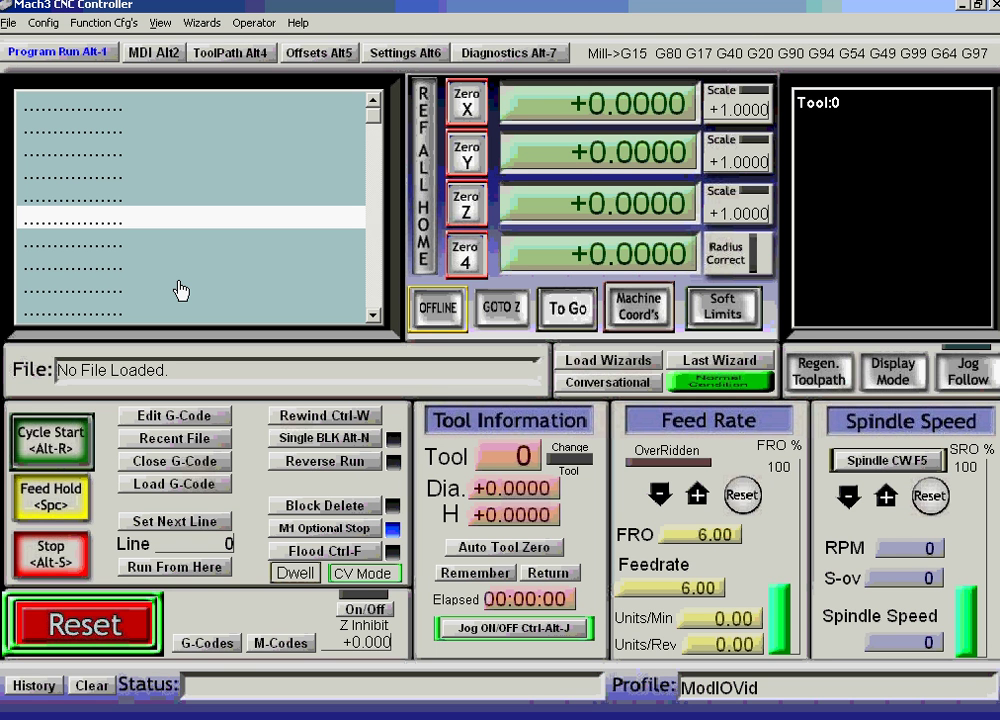
In ModBus Configuration, set Cfg #0 and ModIO1 Output refresh to 100, then apply and accept
left_click(107, 23)
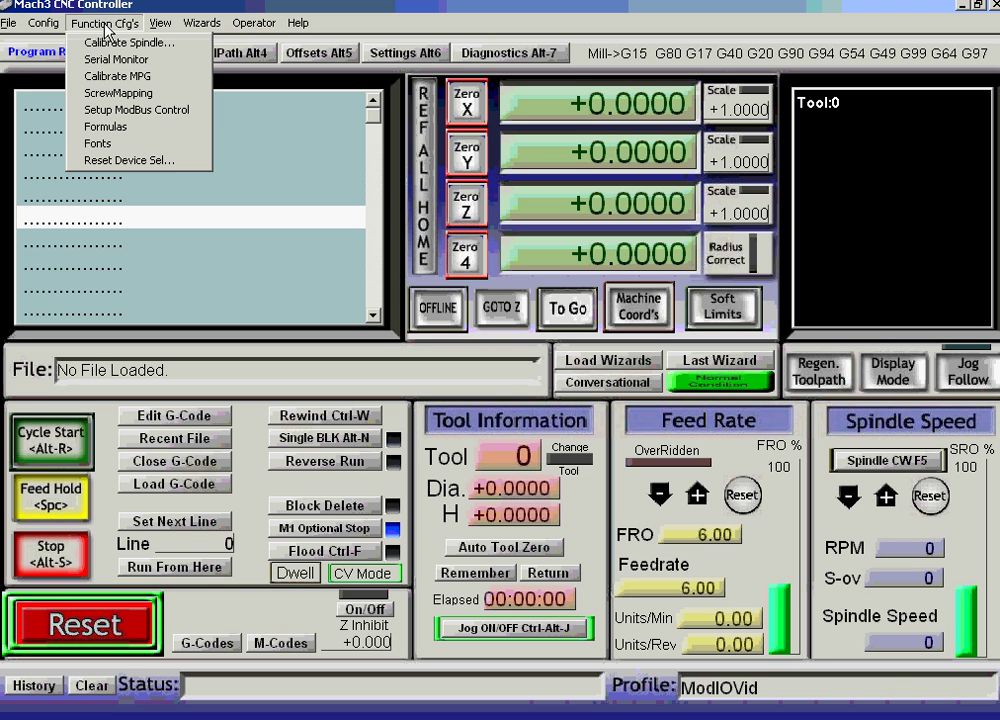
left_click(143, 110)
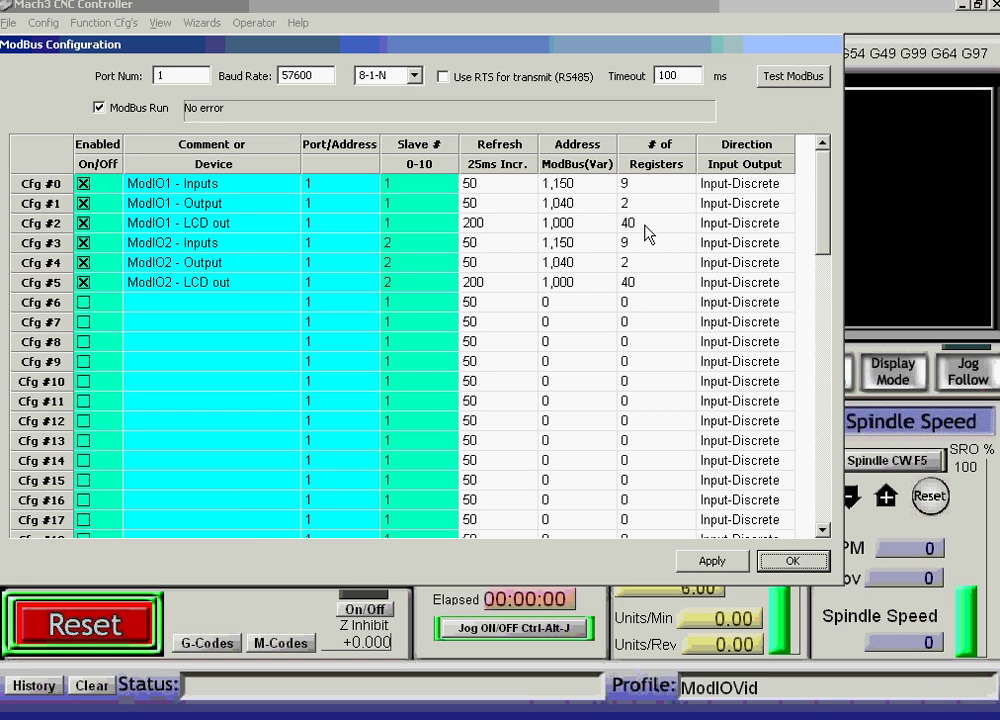
left_click(478, 184)
type("100")
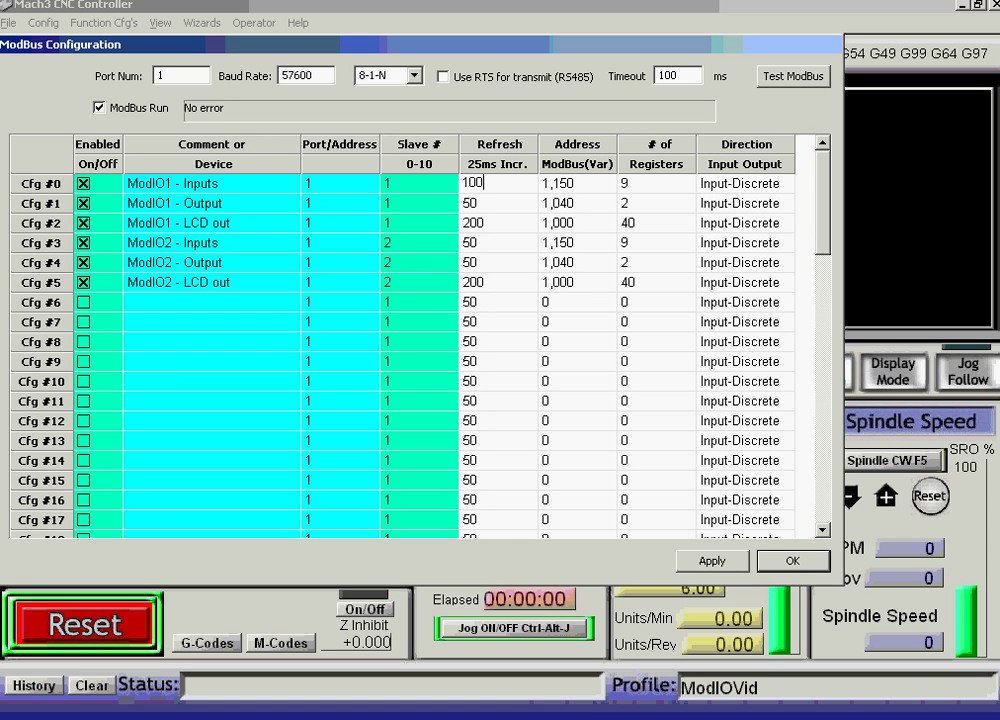
left_click(474, 203)
type("100")
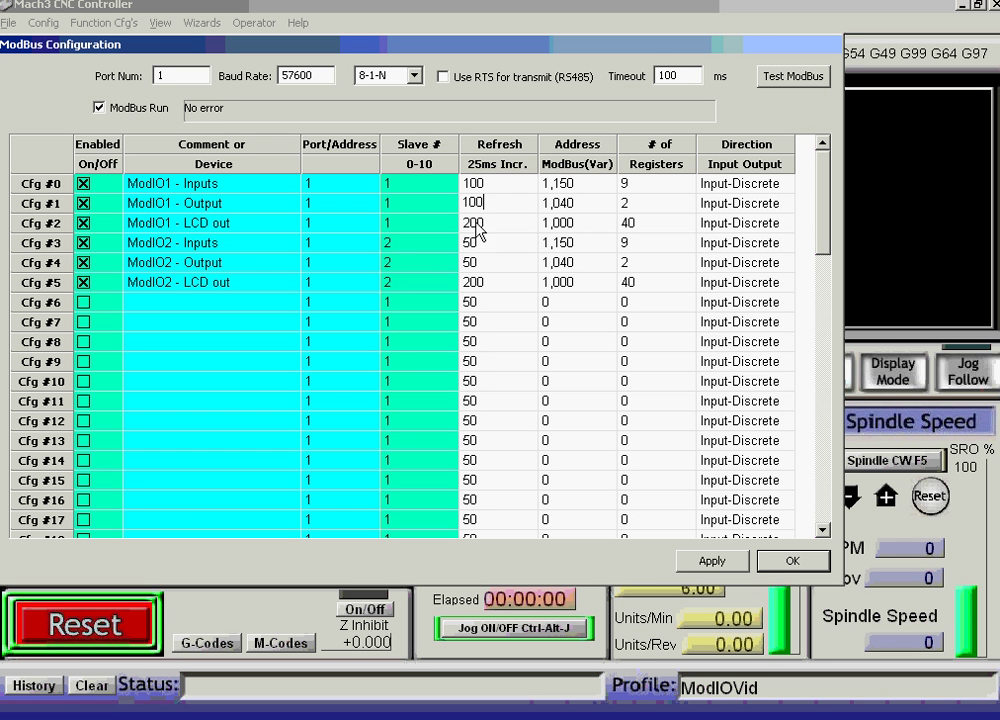
left_click(711, 562)
left_click(791, 562)
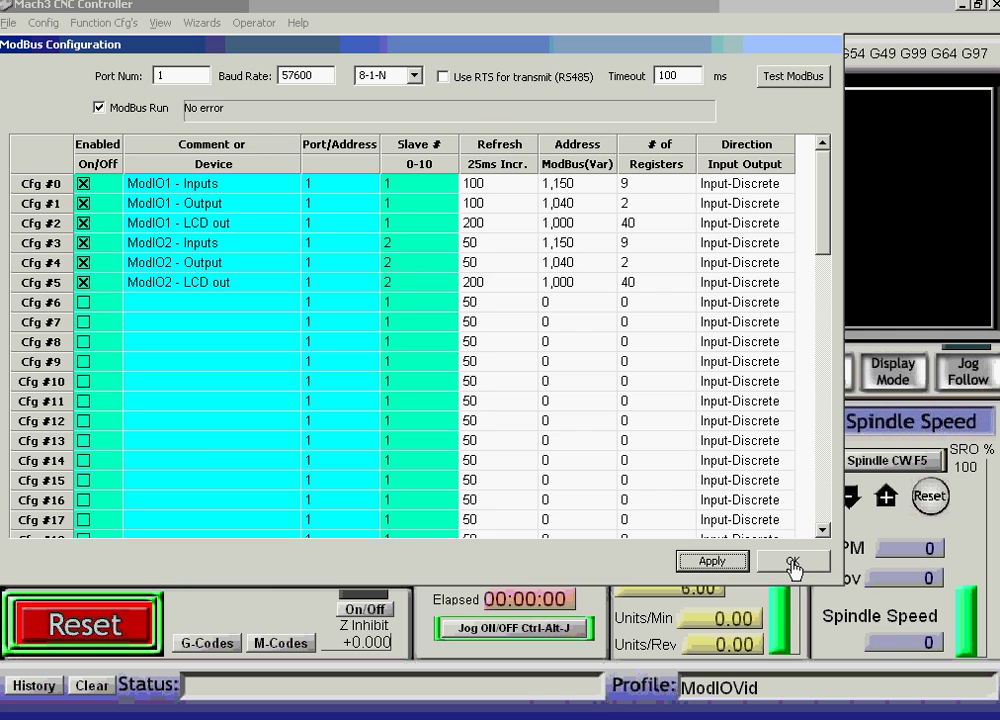